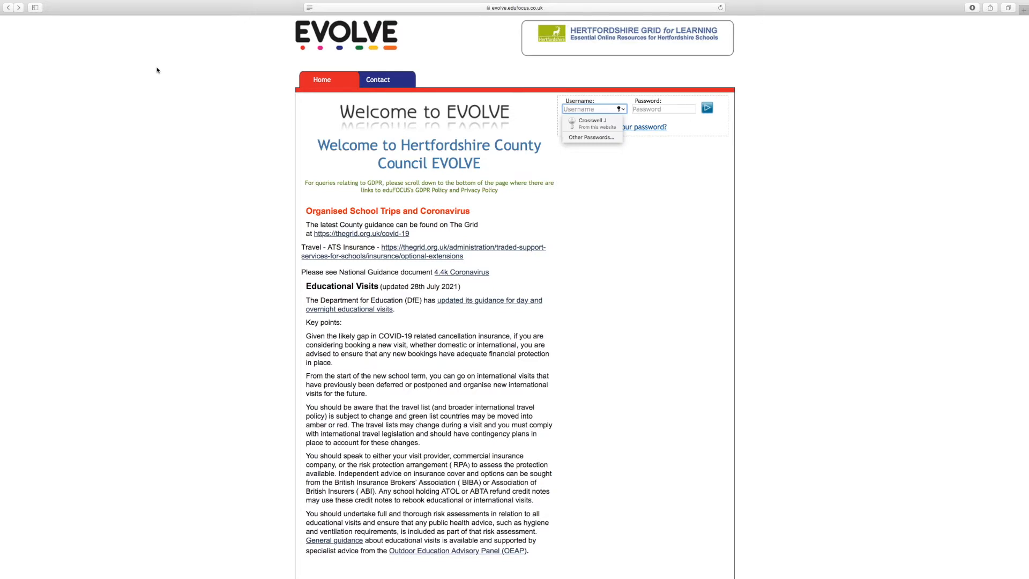
Fill in the saved account username and password and log in to the site.
{"action": "left_click", "coordinate": [597, 123]}
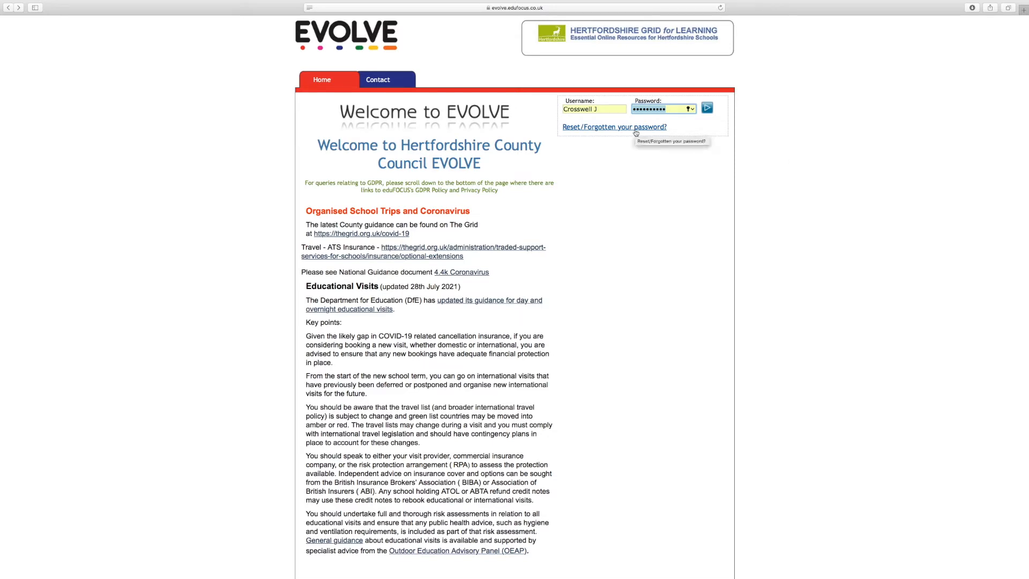
{"action": "left_click", "coordinate": [707, 108]}
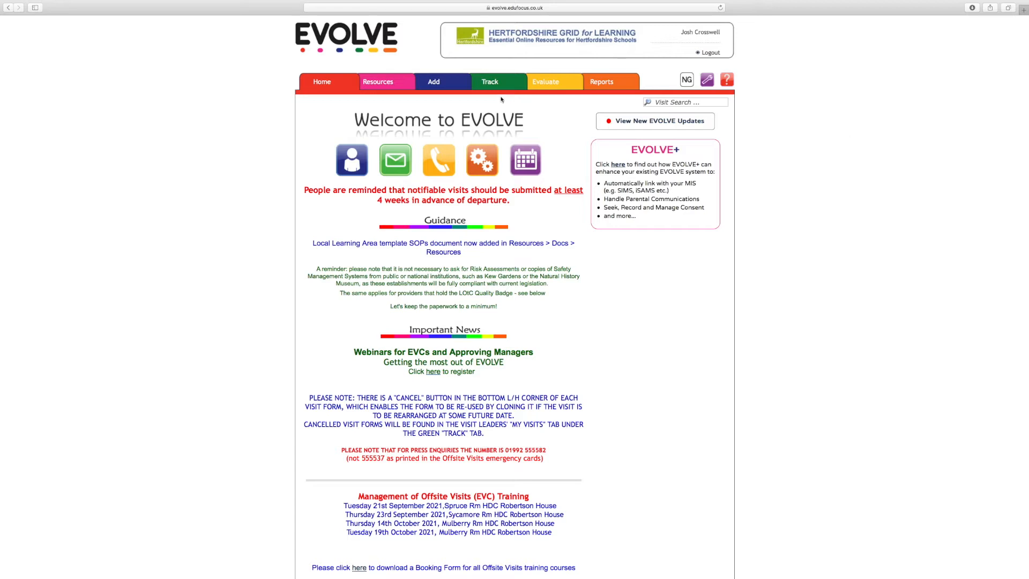
Look through the visit creation, tracking and evaluation sections, and open the evaluation form for the MK Willen Lake visit.
{"action": "left_click", "coordinate": [449, 84]}
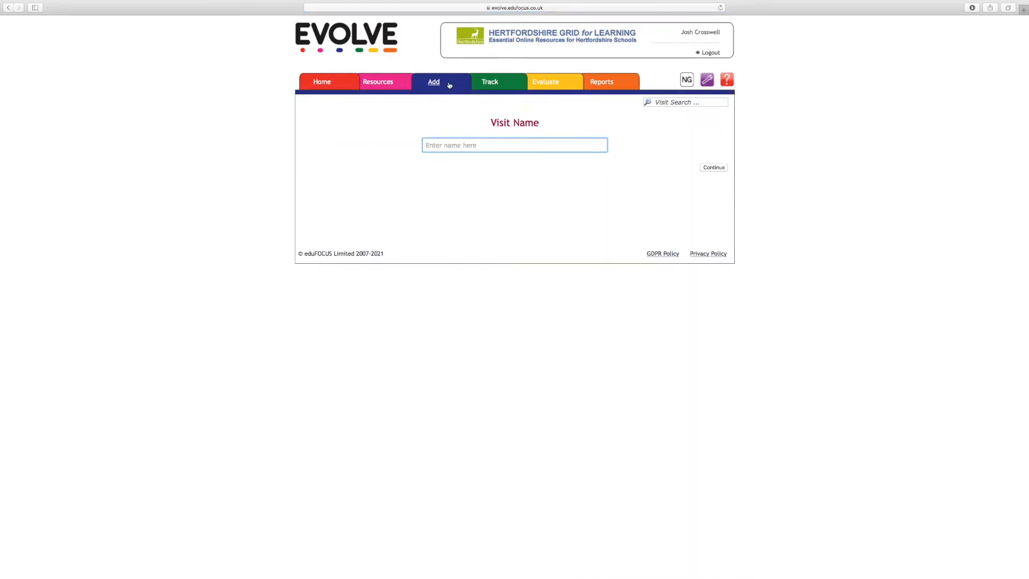
{"action": "left_click", "coordinate": [501, 85]}
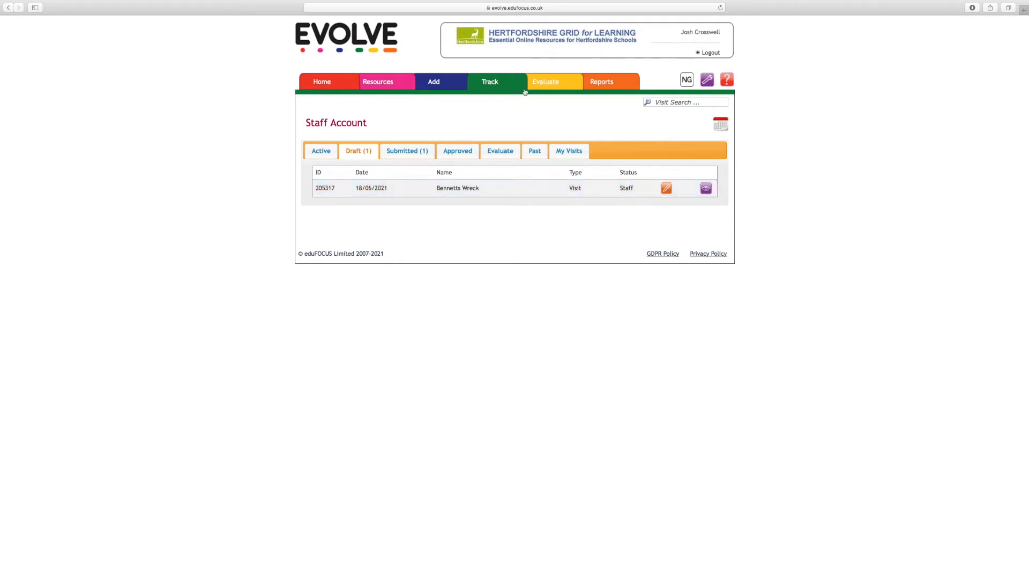
{"action": "left_click", "coordinate": [545, 84]}
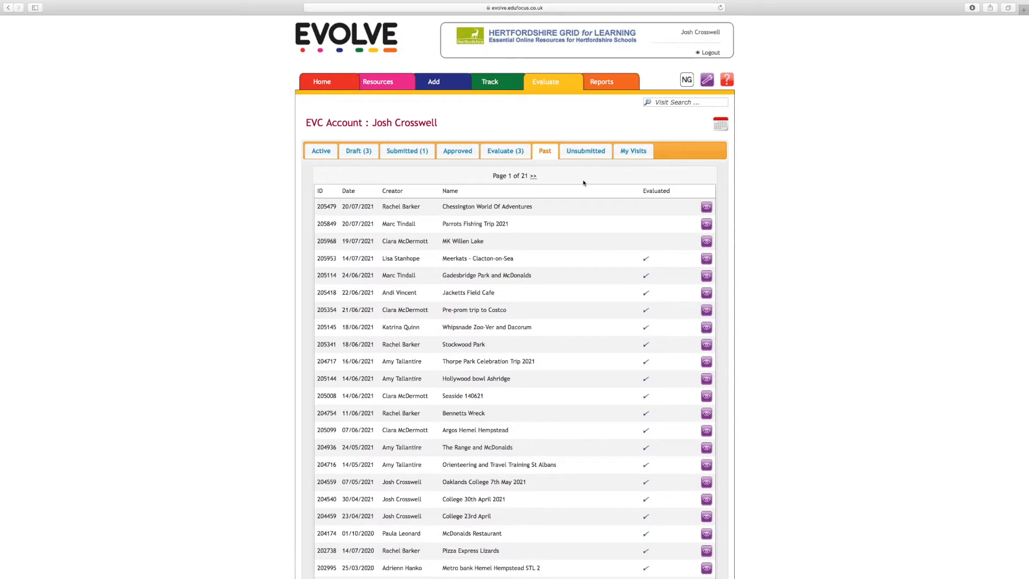
{"action": "left_click", "coordinate": [510, 153]}
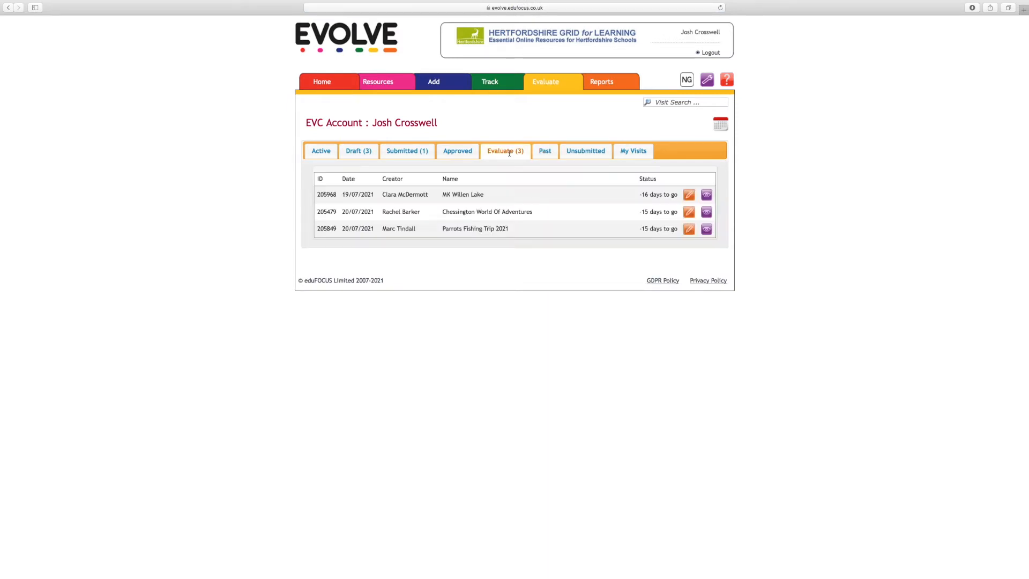
{"action": "left_click", "coordinate": [689, 196]}
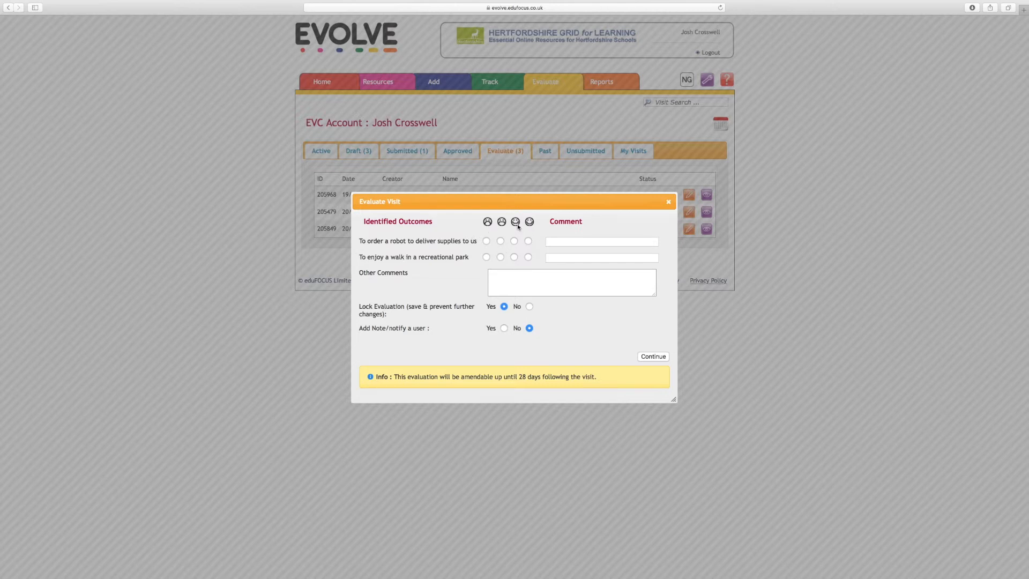
Try rating both identified outcomes with the happiest face and enabling the note/notify a user option, and close the evaluation without saving.
{"action": "left_click", "coordinate": [528, 258]}
{"action": "left_click", "coordinate": [528, 241]}
{"action": "left_click", "coordinate": [637, 289]}
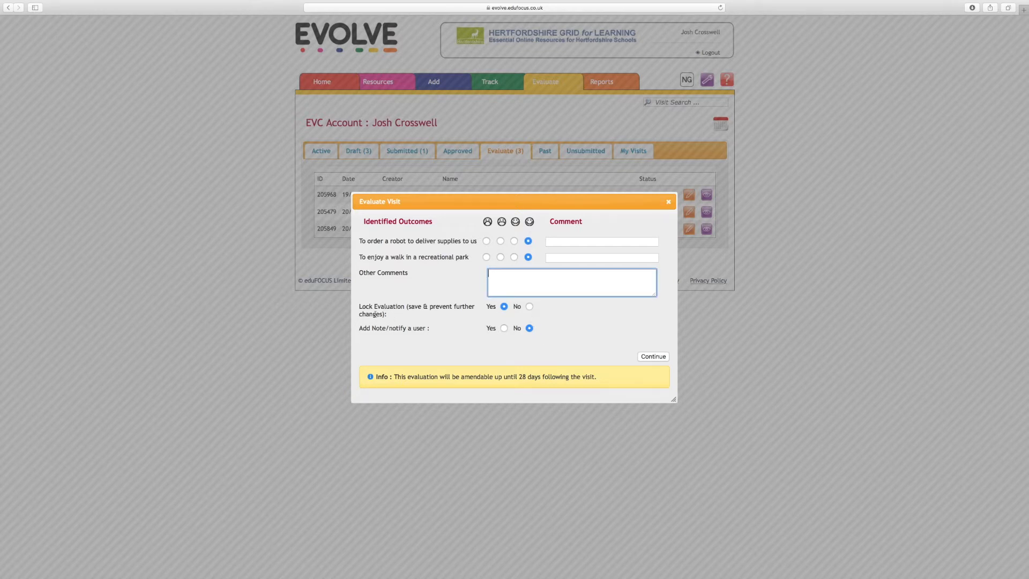
{"action": "left_click", "coordinate": [504, 328]}
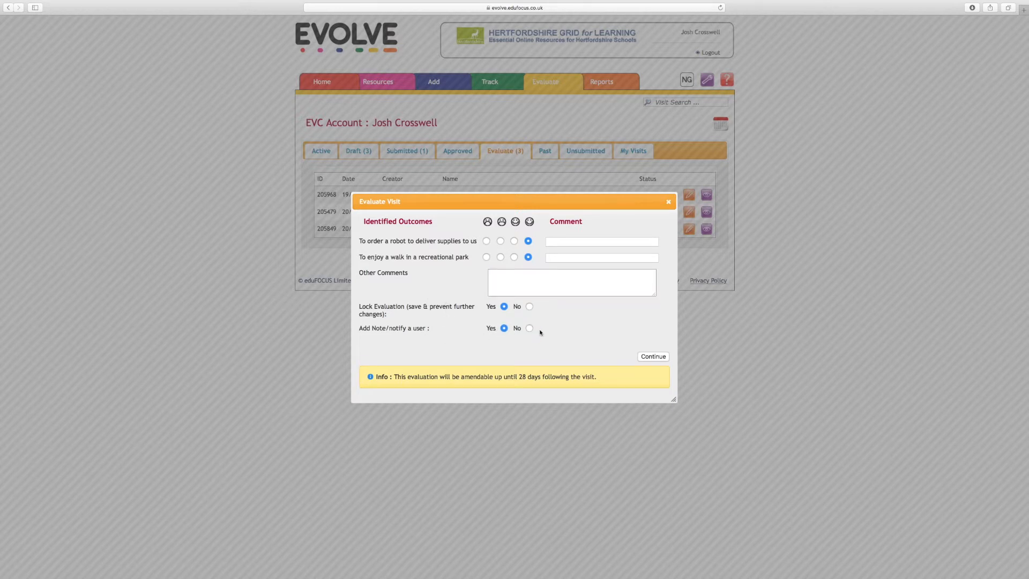
{"action": "left_click", "coordinate": [668, 202]}
Add a visit named Southend DEMO, leaving all visit type questions answered No.
{"action": "left_click", "coordinate": [443, 84]}
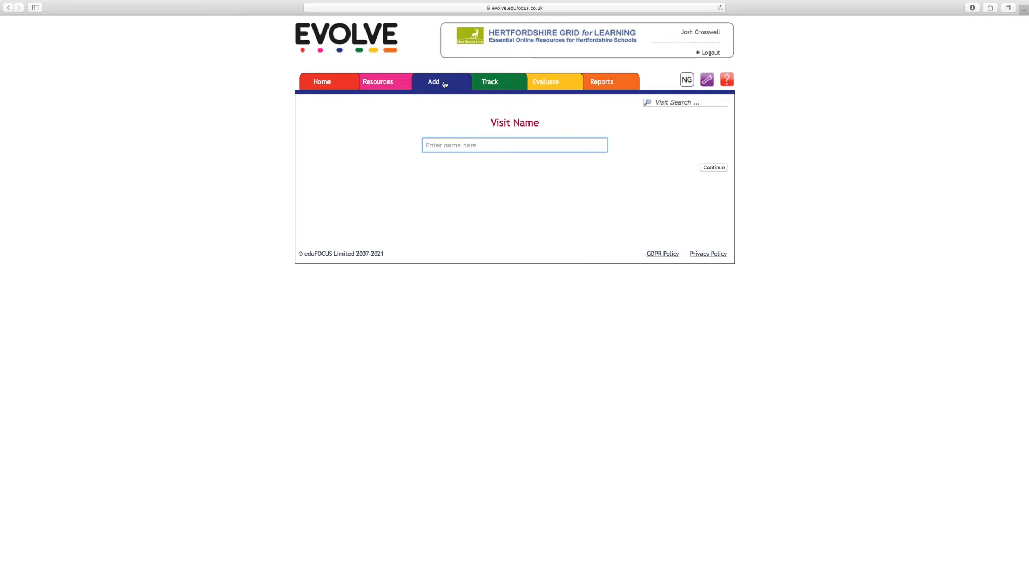
{"action": "type", "text": "Southend DEMO"}
{"action": "left_click", "coordinate": [714, 168]}
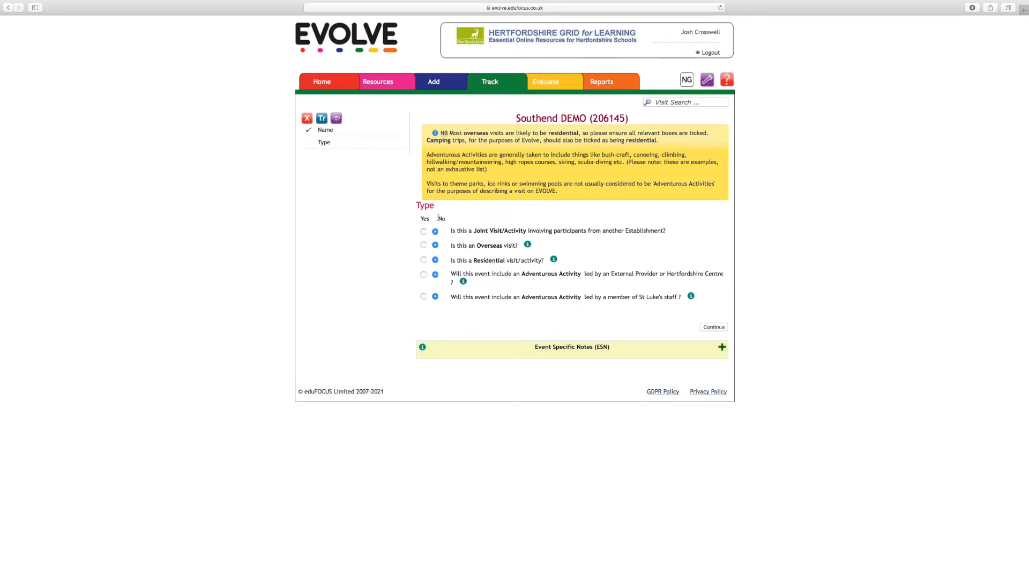
{"action": "left_click", "coordinate": [715, 328]}
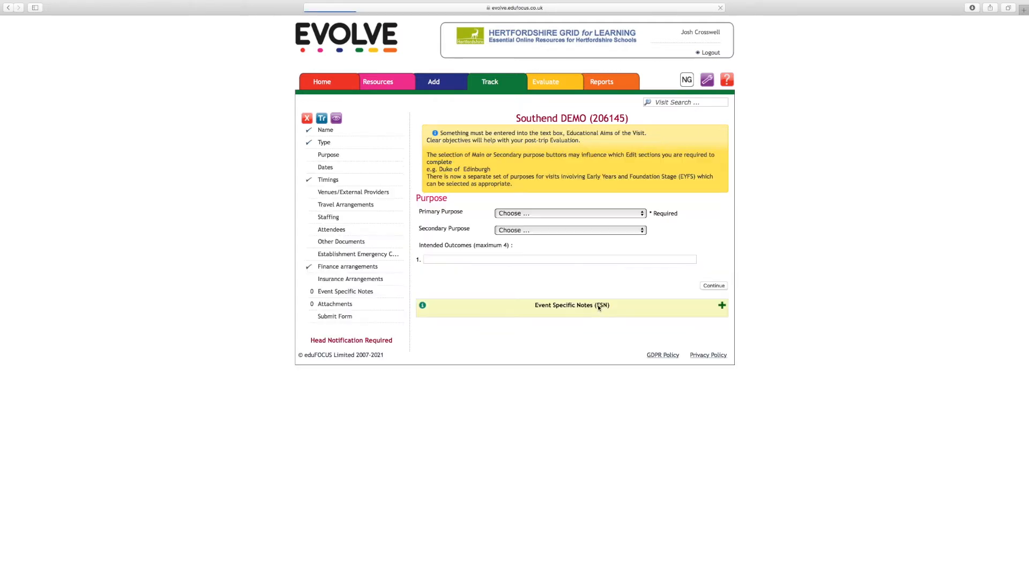
Set the visit's primary purpose to Geography.
{"action": "left_click", "coordinate": [574, 214]}
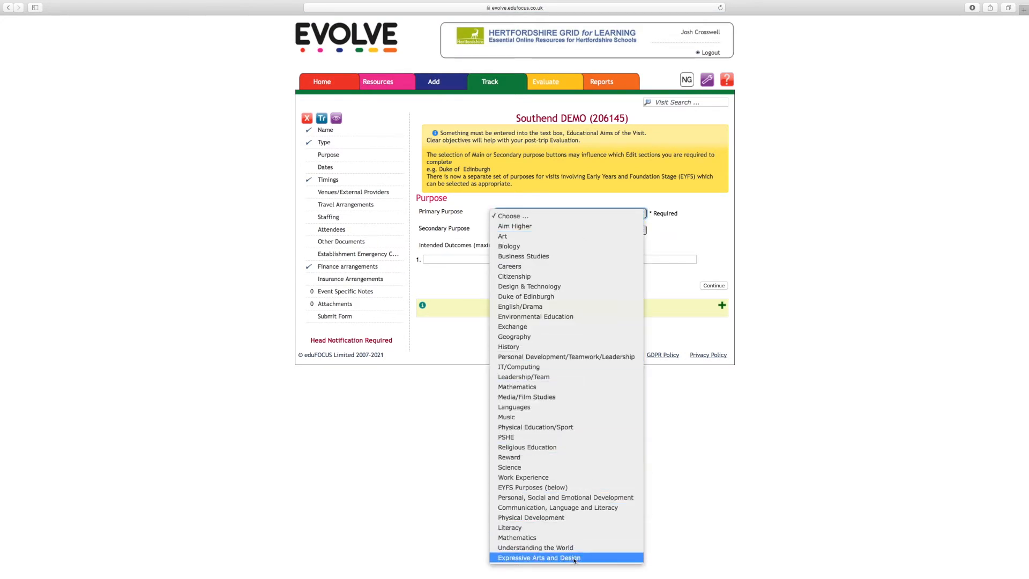
{"action": "left_click", "coordinate": [560, 286]}
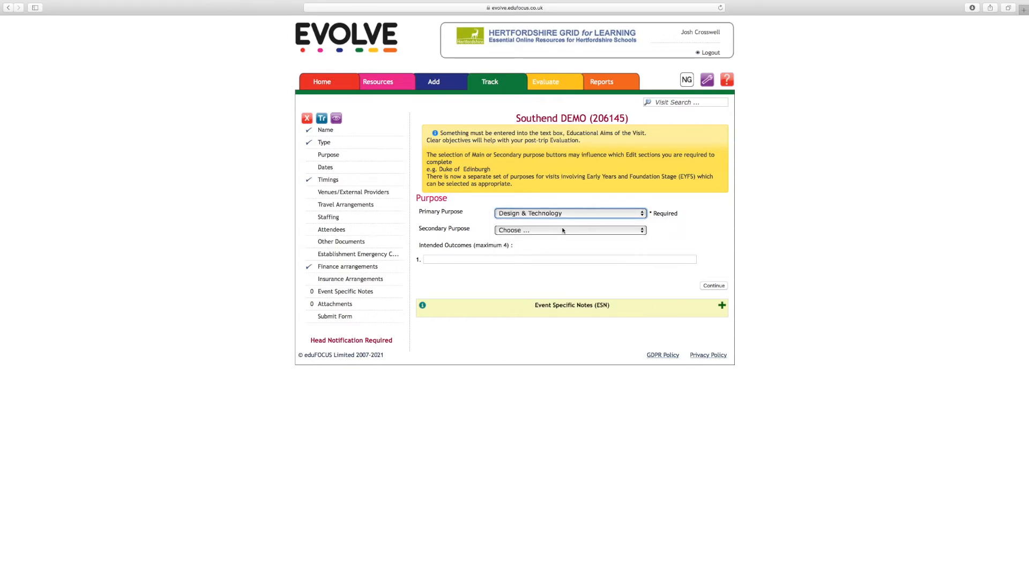
{"action": "left_click", "coordinate": [566, 231]}
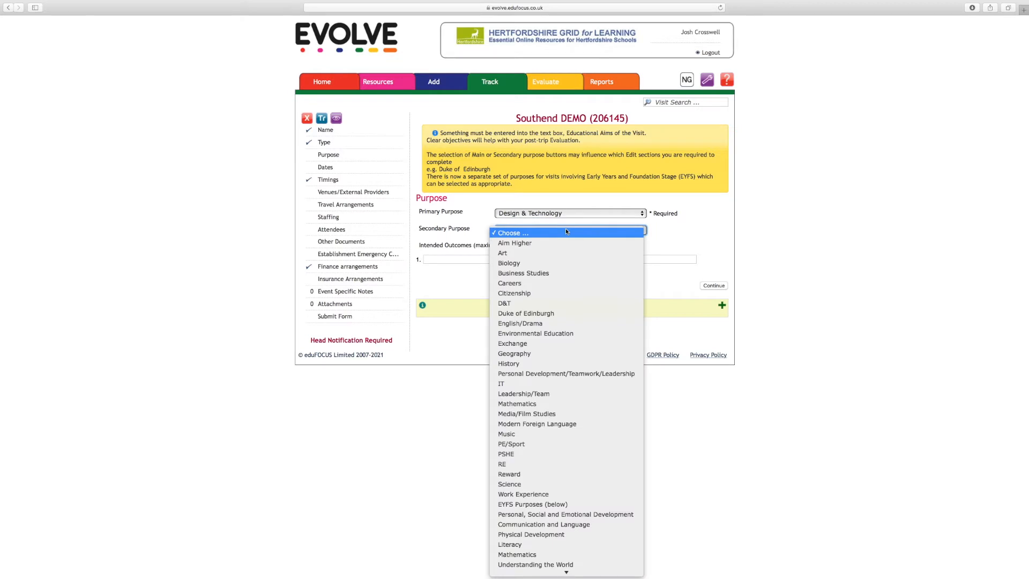
{"action": "left_click", "coordinate": [577, 214]}
{"action": "left_click", "coordinate": [577, 214]}
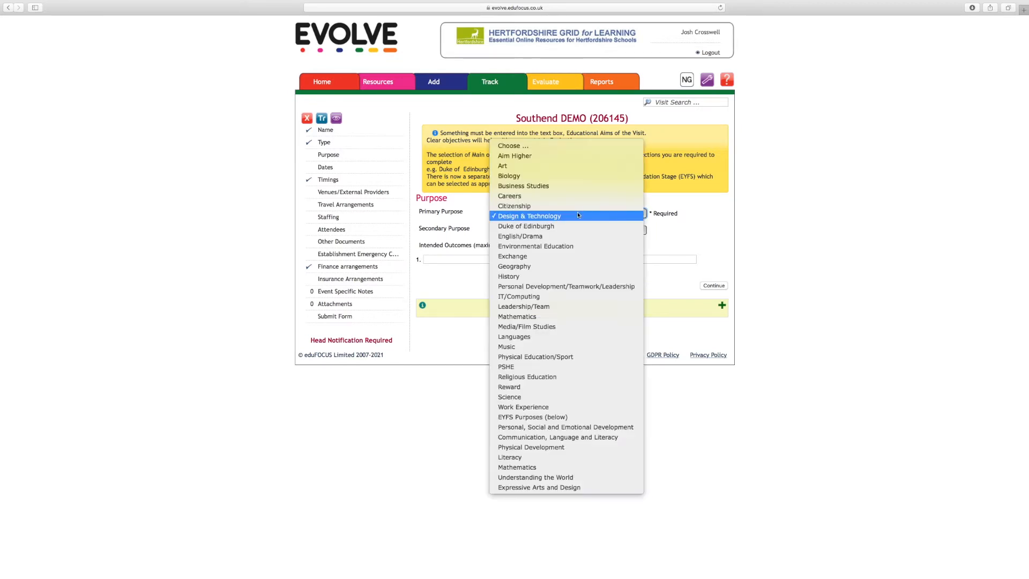
{"action": "left_click", "coordinate": [575, 265]}
Set the visit's secondary purpose to Personal Development/Teamwork/Leadership.
{"action": "left_click", "coordinate": [572, 229]}
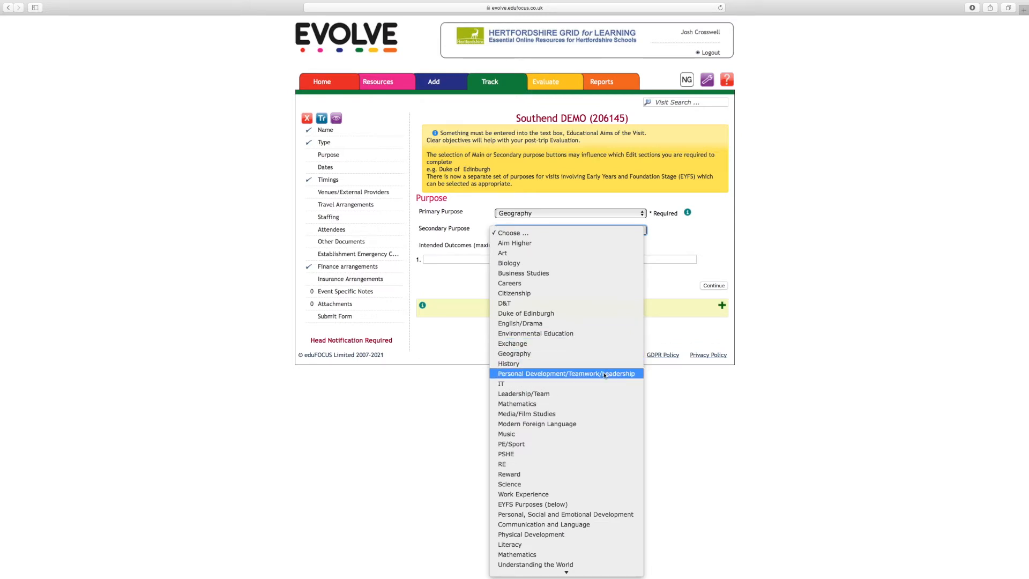
{"action": "left_click", "coordinate": [579, 364]}
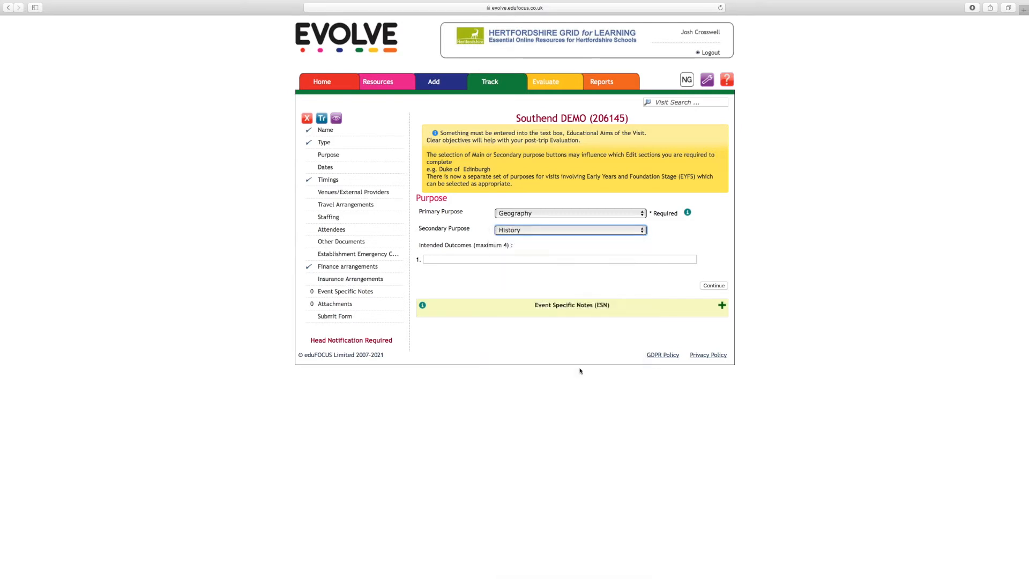
{"action": "left_click", "coordinate": [588, 230]}
{"action": "left_click", "coordinate": [584, 243]}
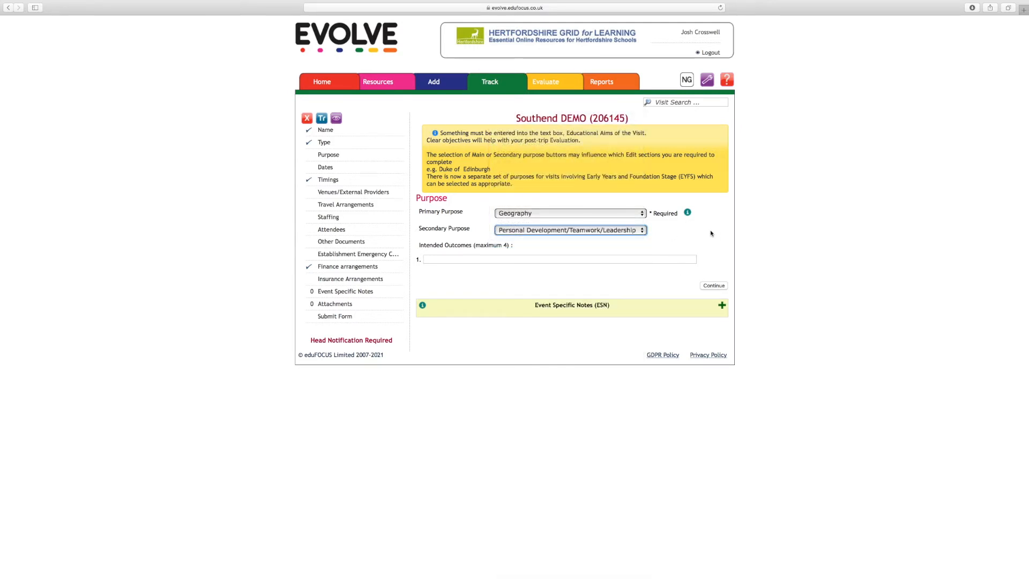
Enter "To study sand." as the first intended outcome and save the purpose section, leaving the optional outcomes empty.
{"action": "key", "text": "Tab"}
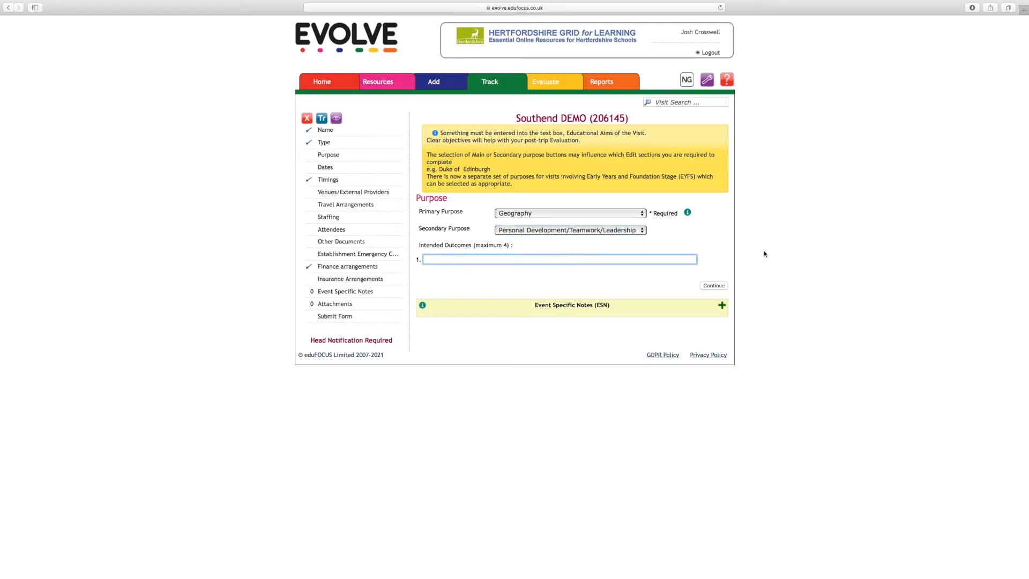
{"action": "type", "text": "T"}
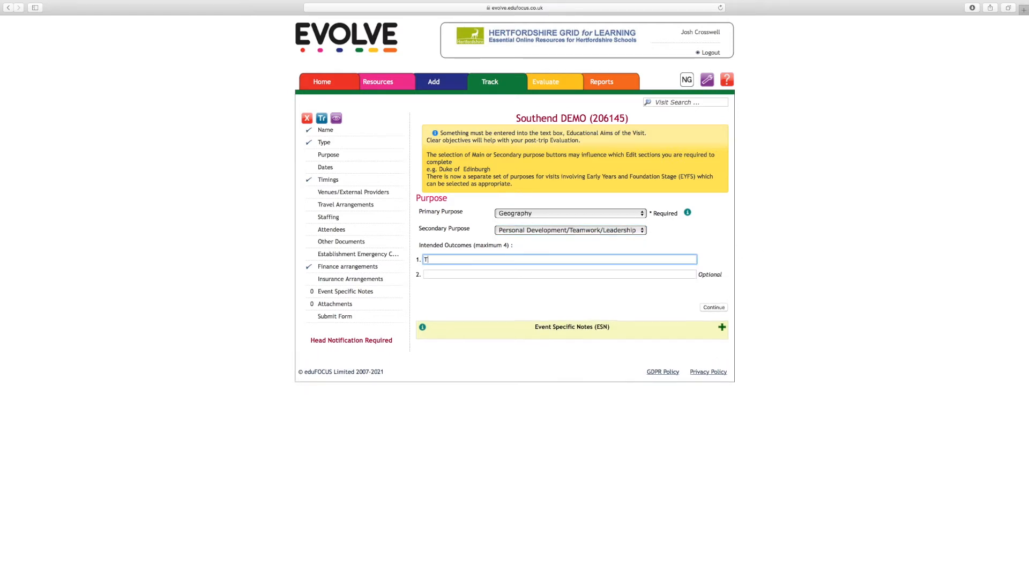
{"action": "type", "text": "o study sand"}
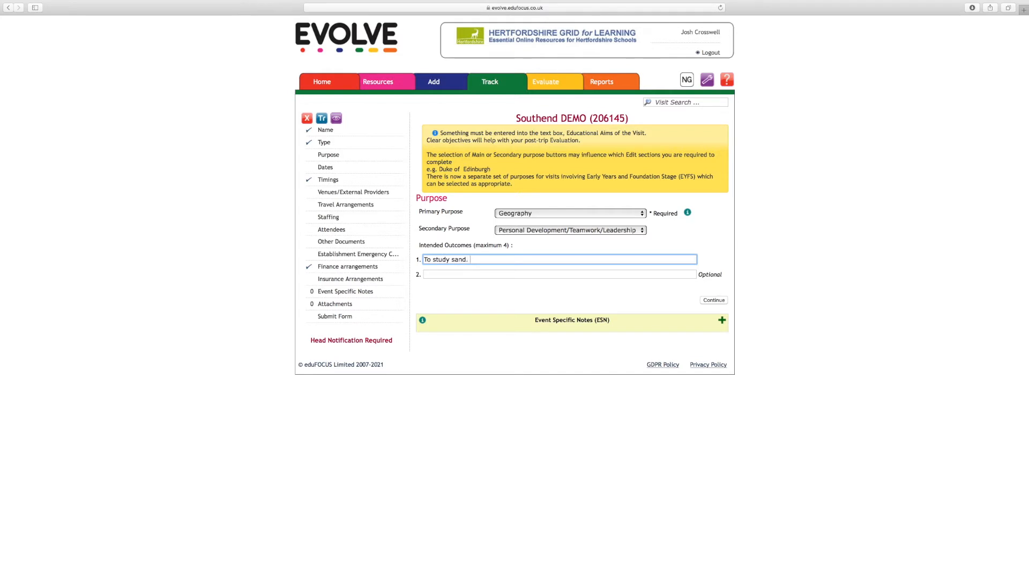
{"action": "left_click", "coordinate": [570, 275]}
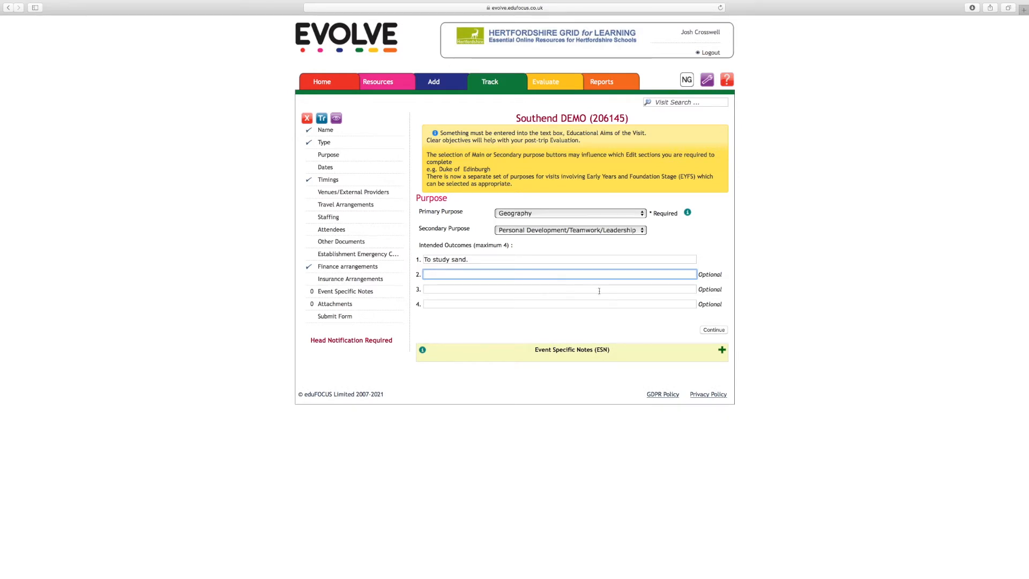
{"action": "left_click", "coordinate": [716, 330]}
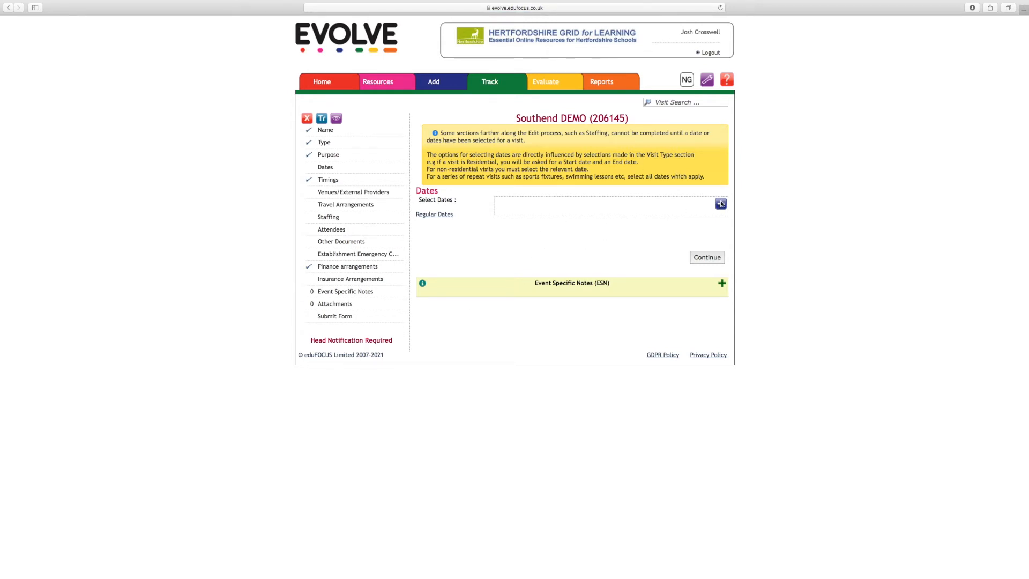
Add 4 November 2021 as a single date for the visit.
{"action": "left_click", "coordinate": [721, 204]}
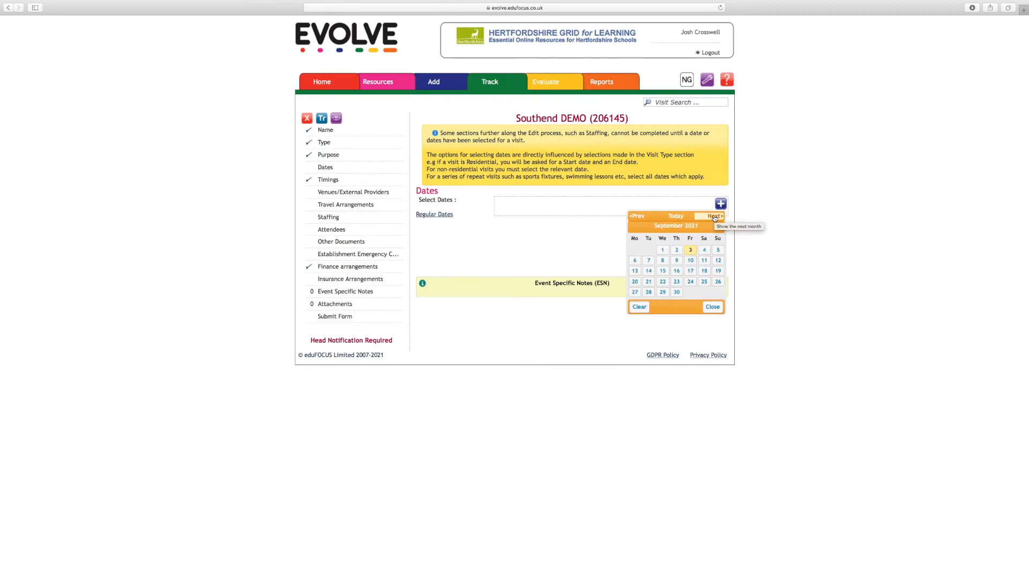
{"action": "left_click", "coordinate": [714, 216]}
{"action": "left_click", "coordinate": [714, 217]}
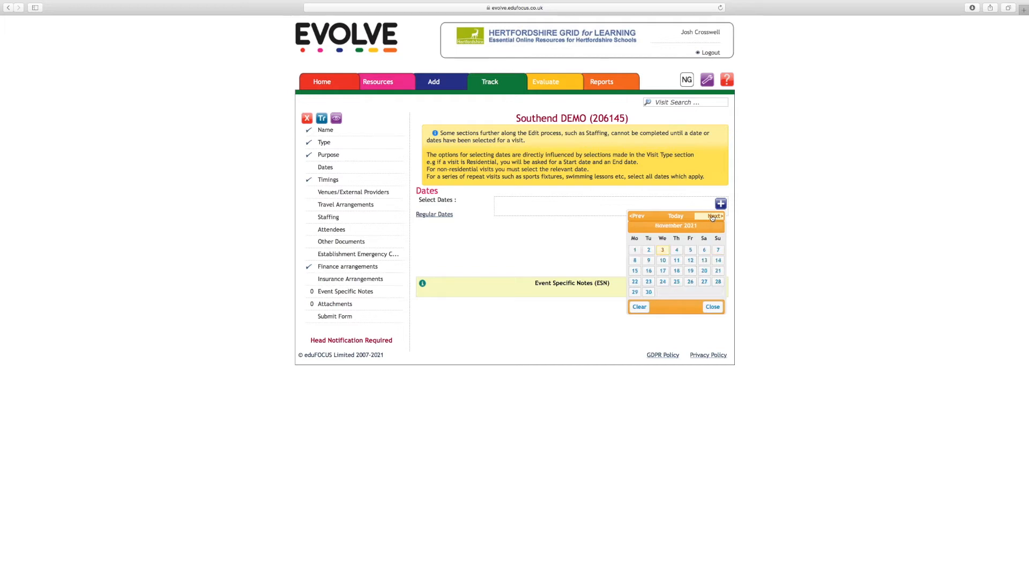
{"action": "left_click", "coordinate": [677, 251]}
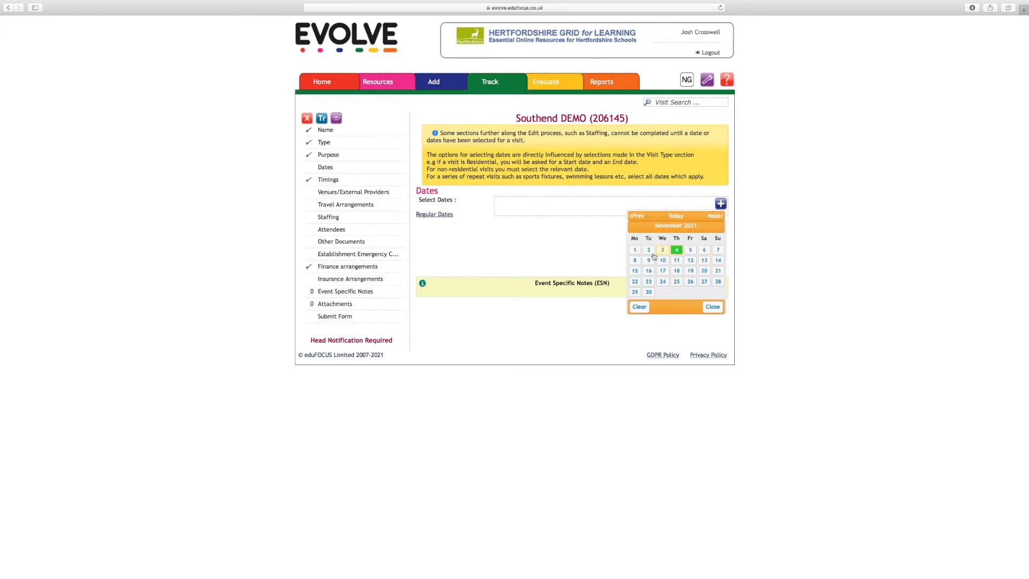
{"action": "left_click", "coordinate": [559, 251]}
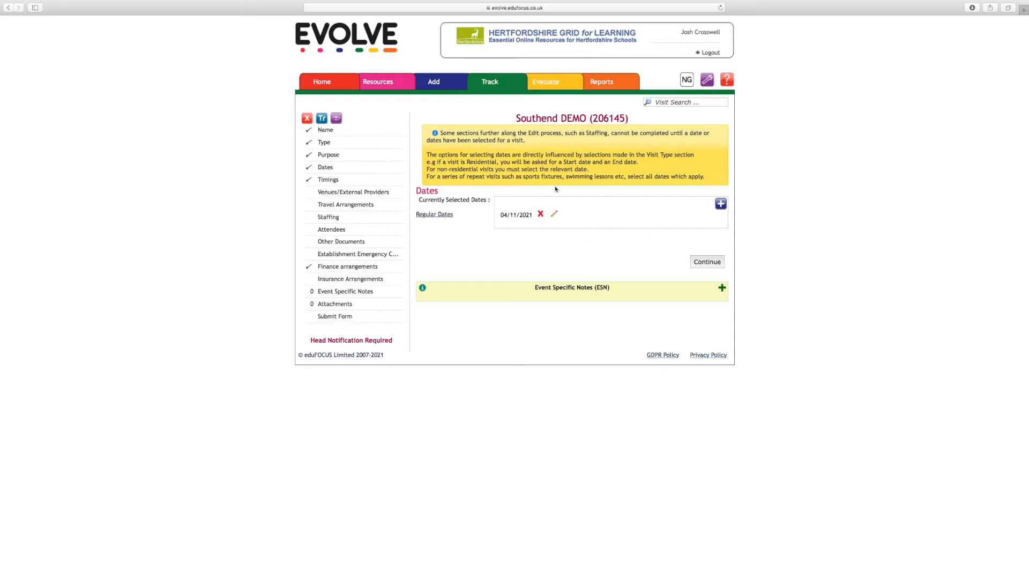
Remove the 04/11/2021 date from the visit's selected dates.
{"action": "left_click", "coordinate": [541, 215]}
{"action": "left_click", "coordinate": [553, 179]}
{"action": "left_click", "coordinate": [712, 203]}
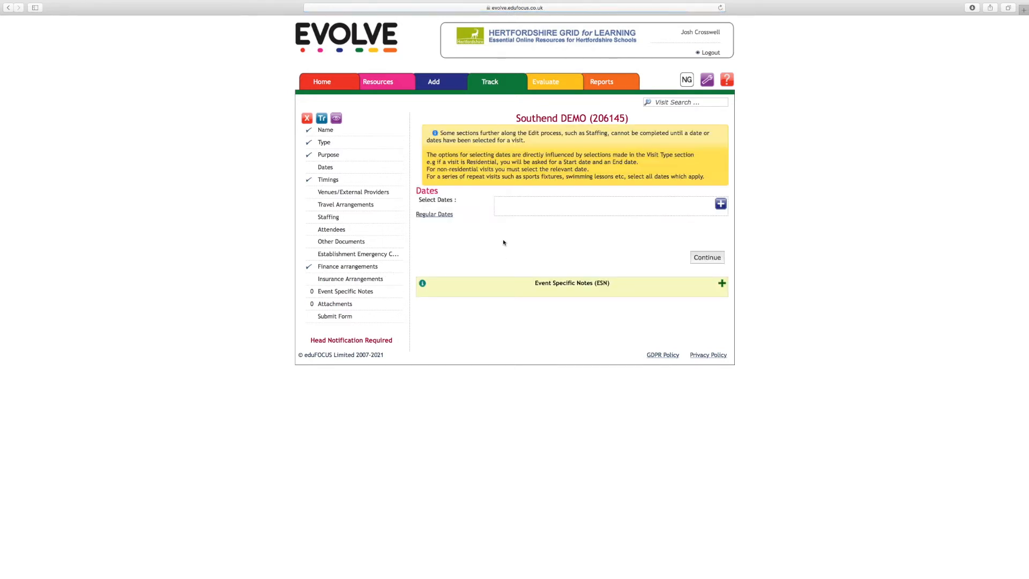
Set up regular dates repeating every Monday and Wednesday, with 01/11/2021 as the start of the period.
{"action": "left_click", "coordinate": [444, 214]}
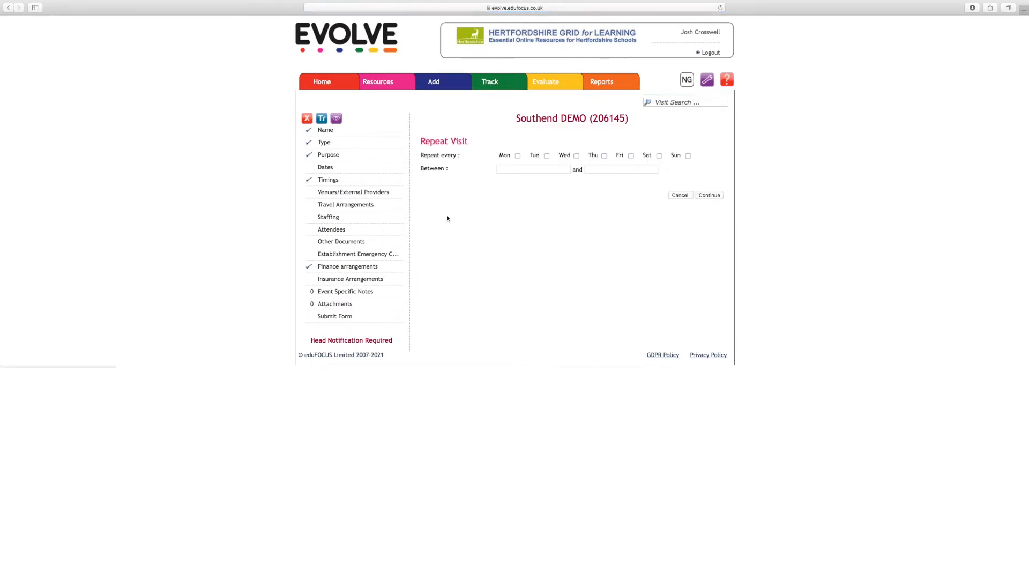
{"action": "left_click", "coordinate": [517, 155]}
{"action": "left_click", "coordinate": [576, 156]}
{"action": "left_click", "coordinate": [561, 170]}
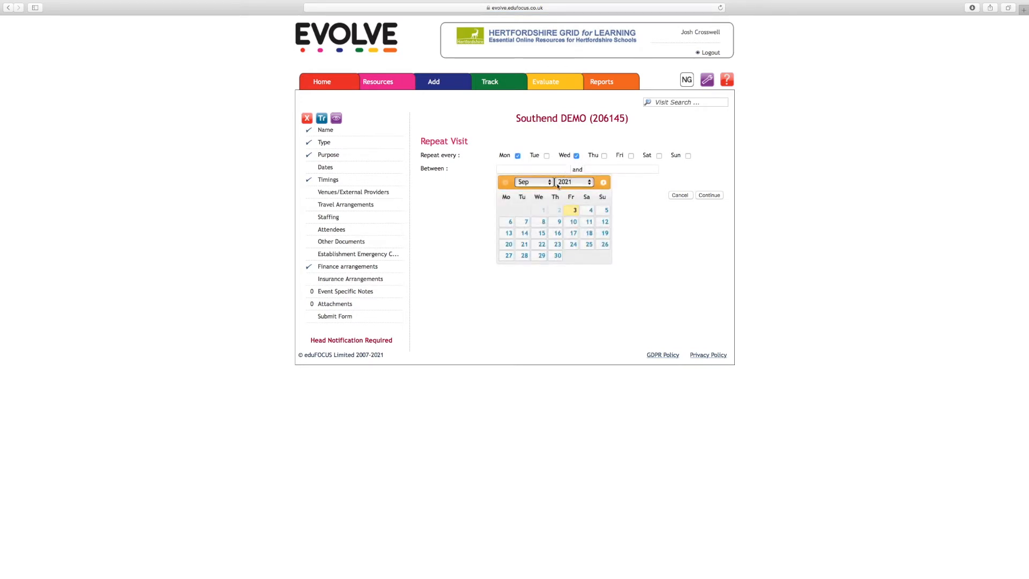
{"action": "left_click", "coordinate": [545, 184]}
{"action": "left_click", "coordinate": [528, 200]}
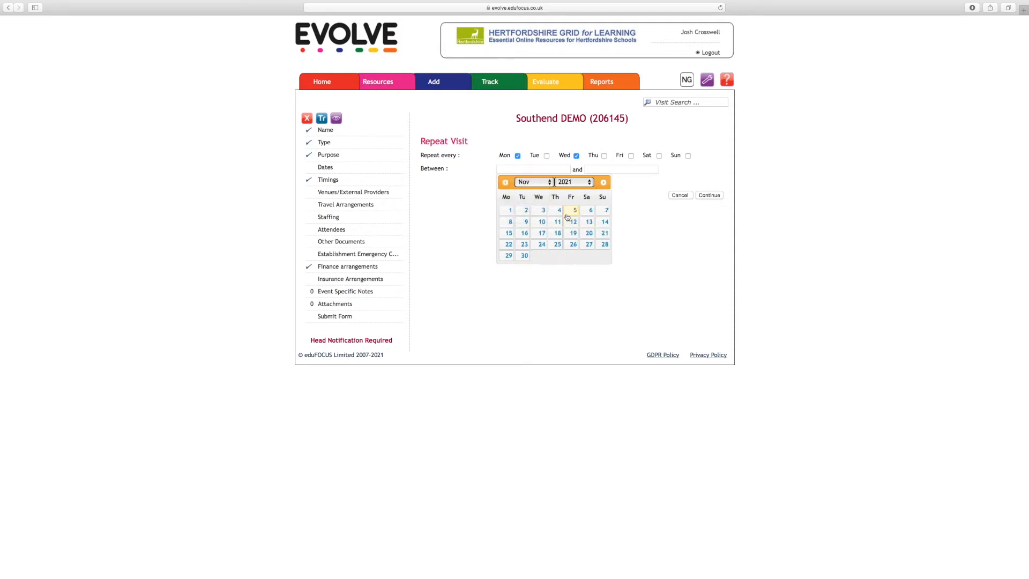
{"action": "left_click", "coordinate": [510, 211]}
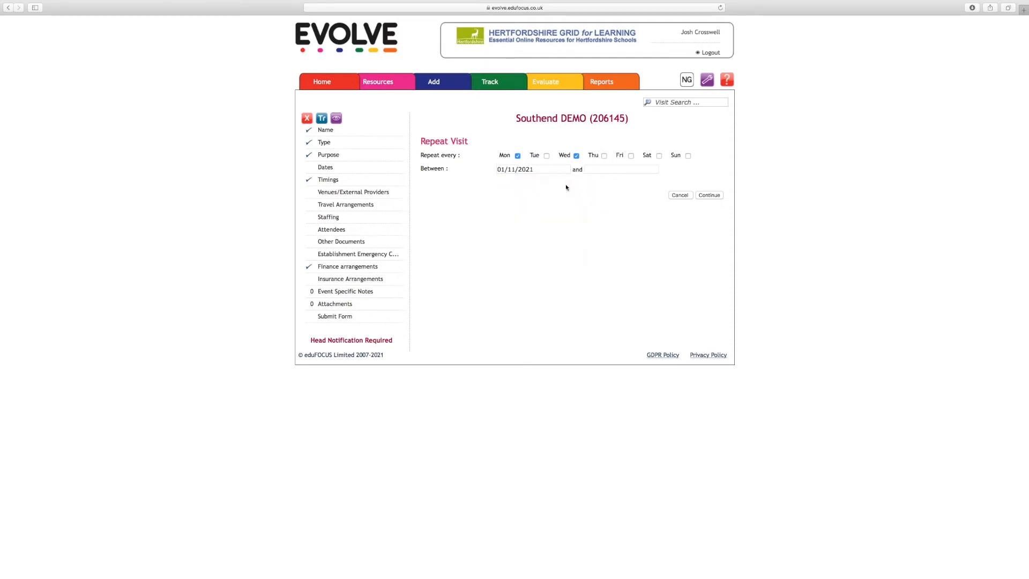
Set the end of the repeat period to 20/12/2021 and add the recurring dates to the visit.
{"action": "left_click", "coordinate": [610, 172]}
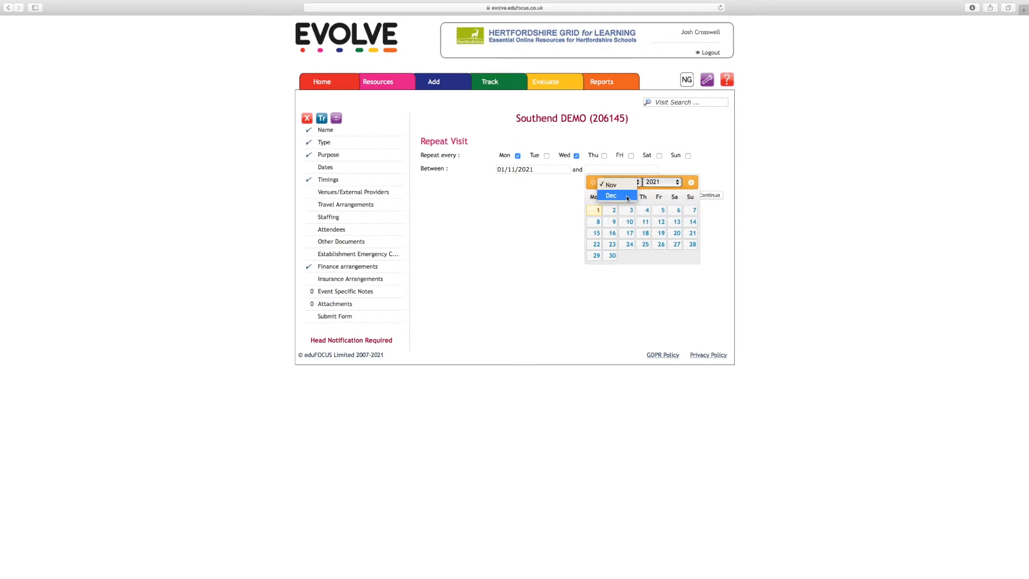
{"action": "left_click", "coordinate": [690, 182]}
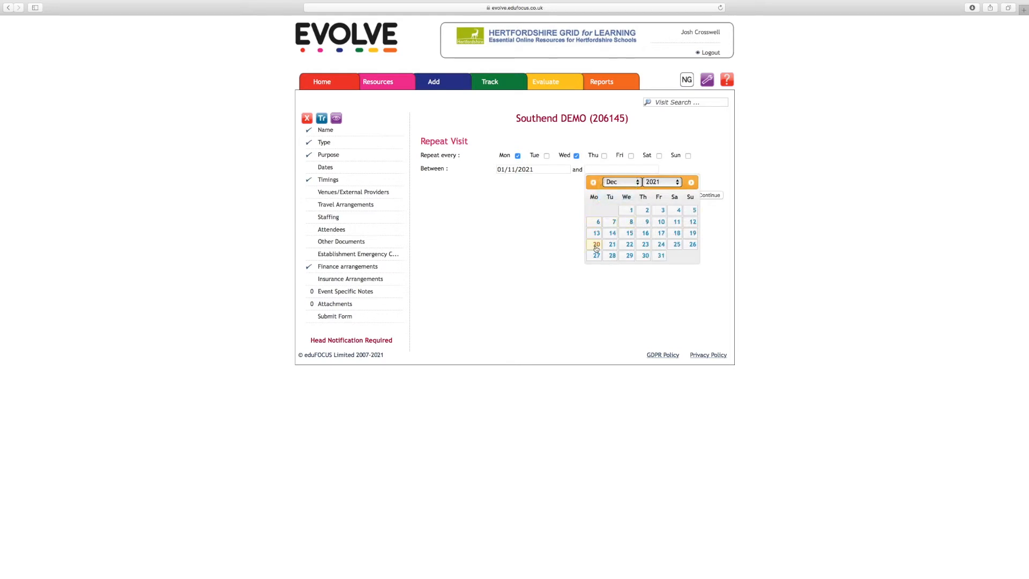
{"action": "left_click", "coordinate": [596, 244]}
{"action": "left_click", "coordinate": [708, 197]}
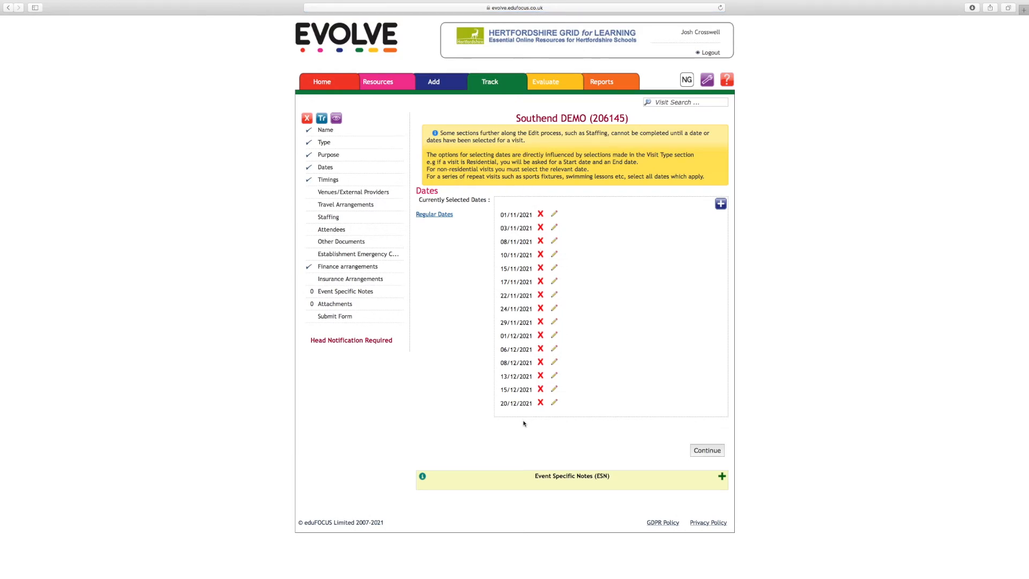
Set the visit's estimated time of departure to 09:15 and return to 02:35, and save the timings.
{"action": "left_click", "coordinate": [708, 451]}
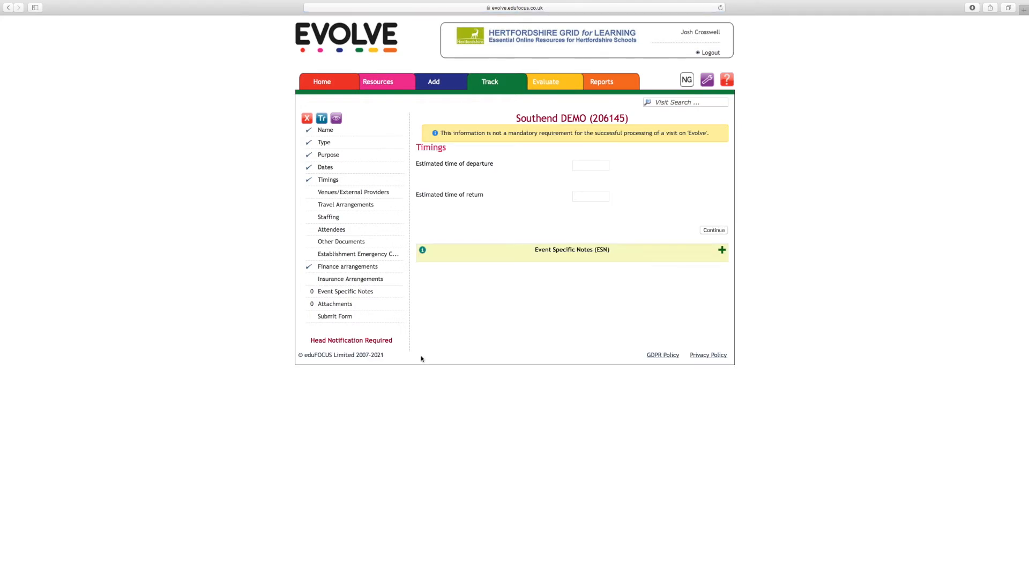
{"action": "left_click", "coordinate": [597, 166]}
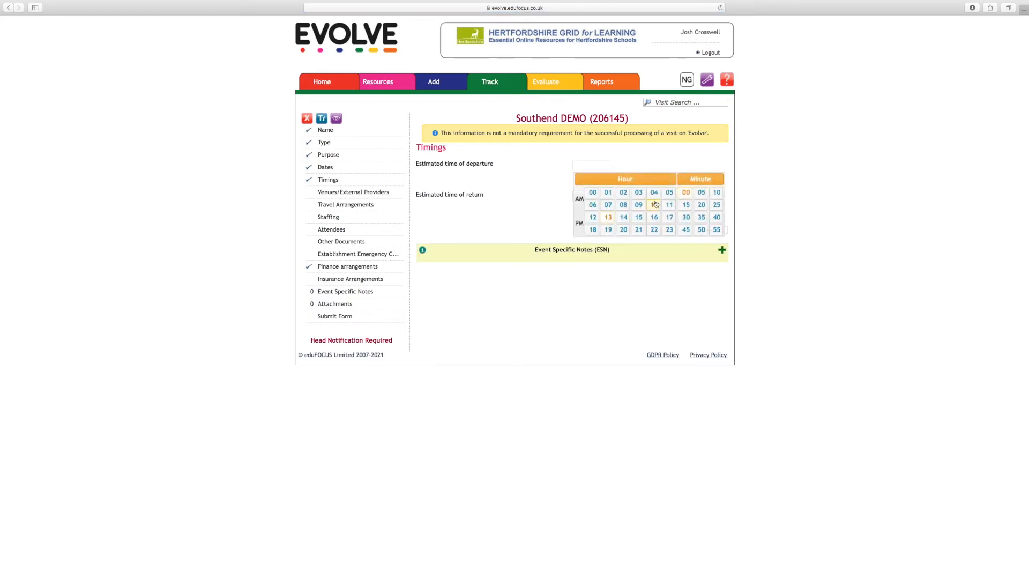
{"action": "left_click", "coordinate": [639, 205]}
{"action": "left_click", "coordinate": [686, 205]}
{"action": "left_click", "coordinate": [591, 195]}
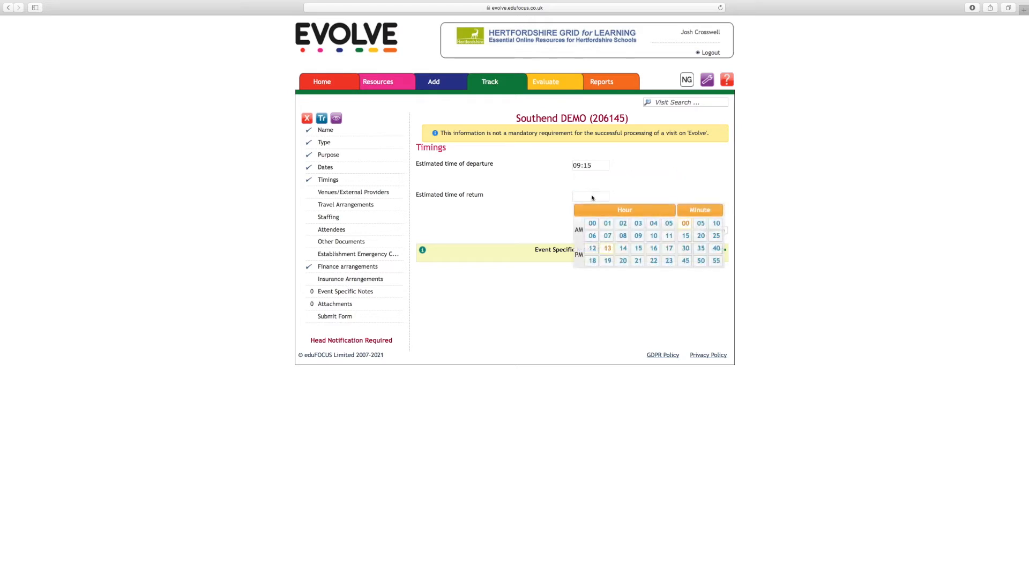
{"action": "left_click", "coordinate": [623, 227]}
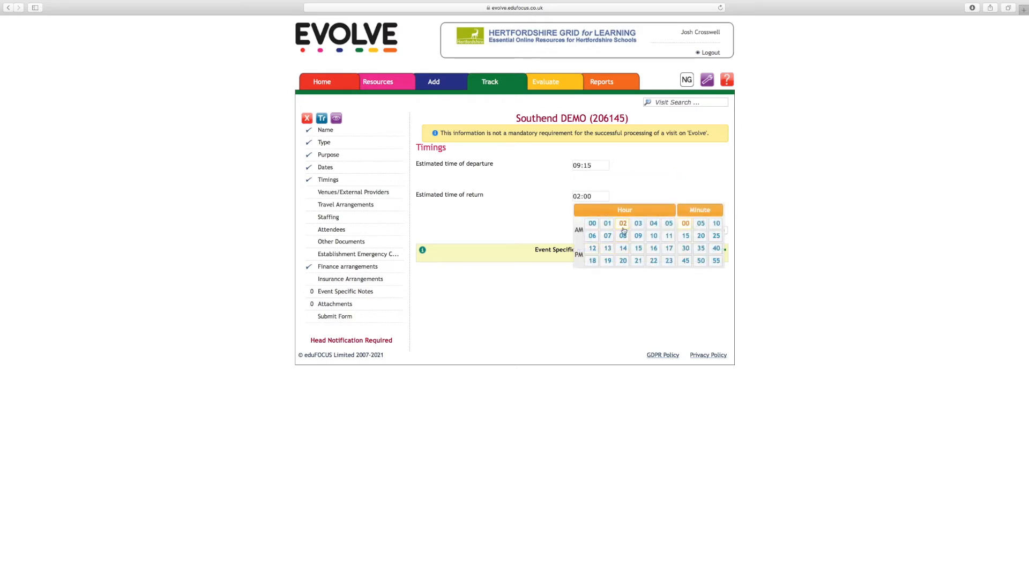
{"action": "left_click", "coordinate": [700, 249]}
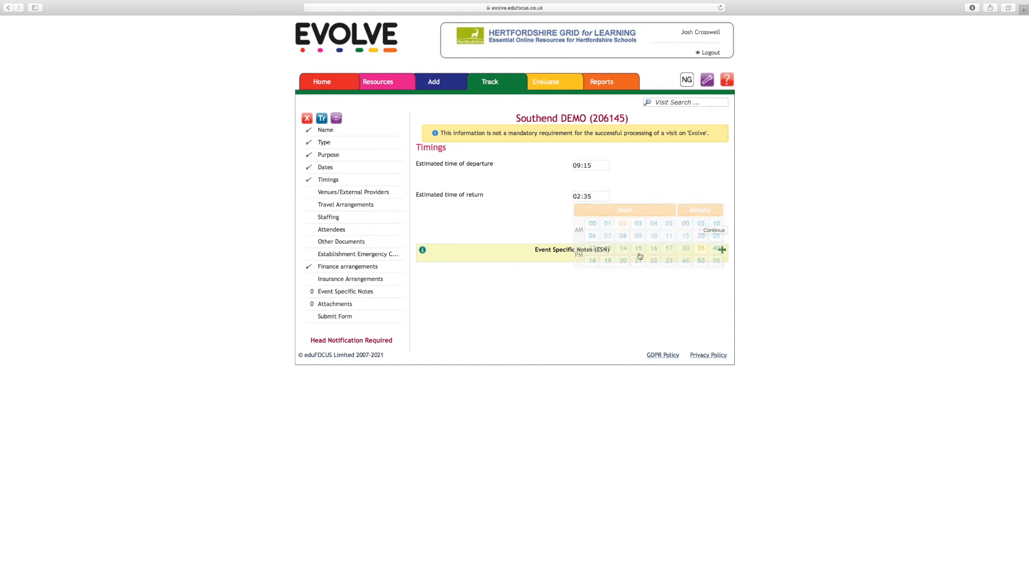
{"action": "left_click", "coordinate": [713, 231]}
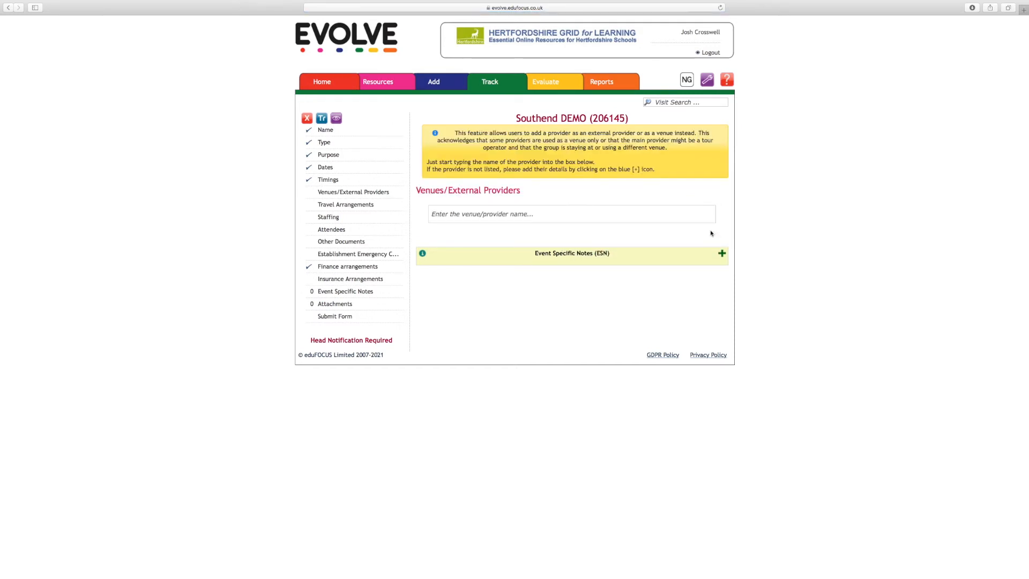
Search the venues and external providers for southend and look through the matches.
{"action": "left_click", "coordinate": [685, 219]}
{"action": "type", "text": "southend"}
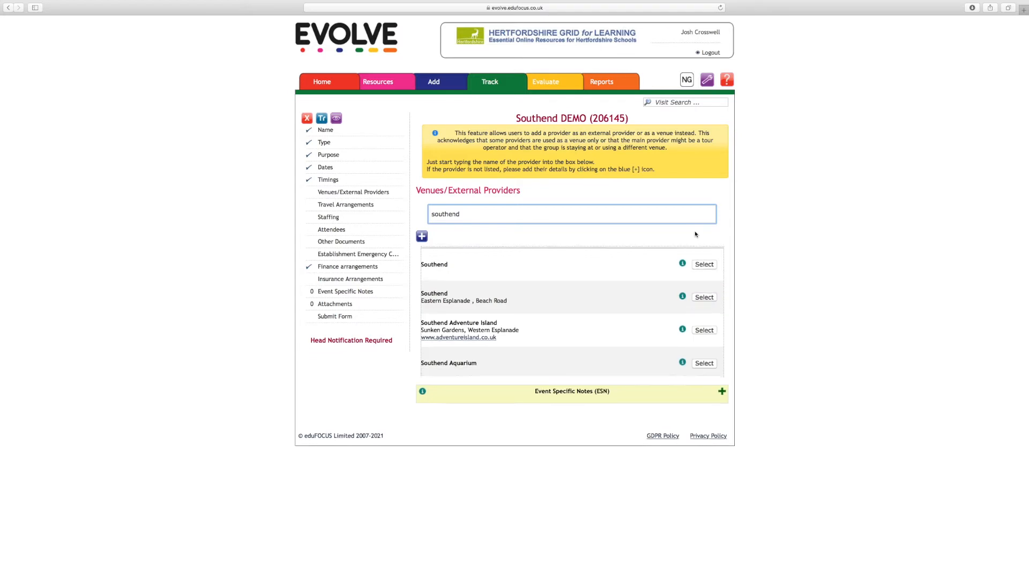
{"action": "scroll", "coordinate": [531, 335], "scroll_direction": "down", "scroll_amount": 1}
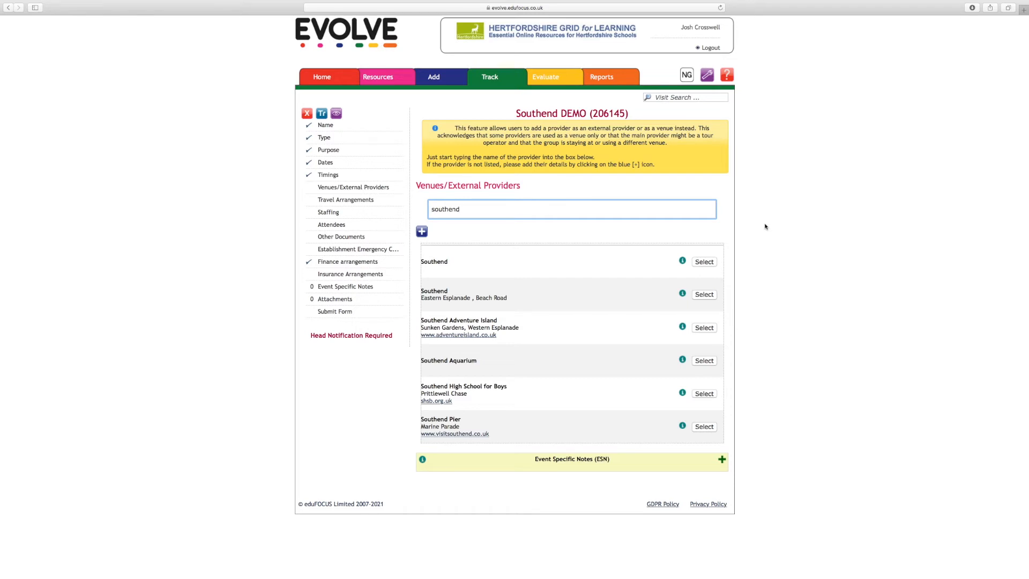
{"action": "key", "text": "BackSpace"}
{"action": "key", "text": "BackSpace"}
{"action": "key", "text": "BackSpace"}
{"action": "key", "text": "BackSpace"}
{"action": "key", "text": "BackSpace"}
{"action": "key", "text": "BackSpace"}
{"action": "key", "text": "BackSpace"}
{"action": "key", "text": "BackSpace"}
{"action": "left_click", "coordinate": [419, 234]}
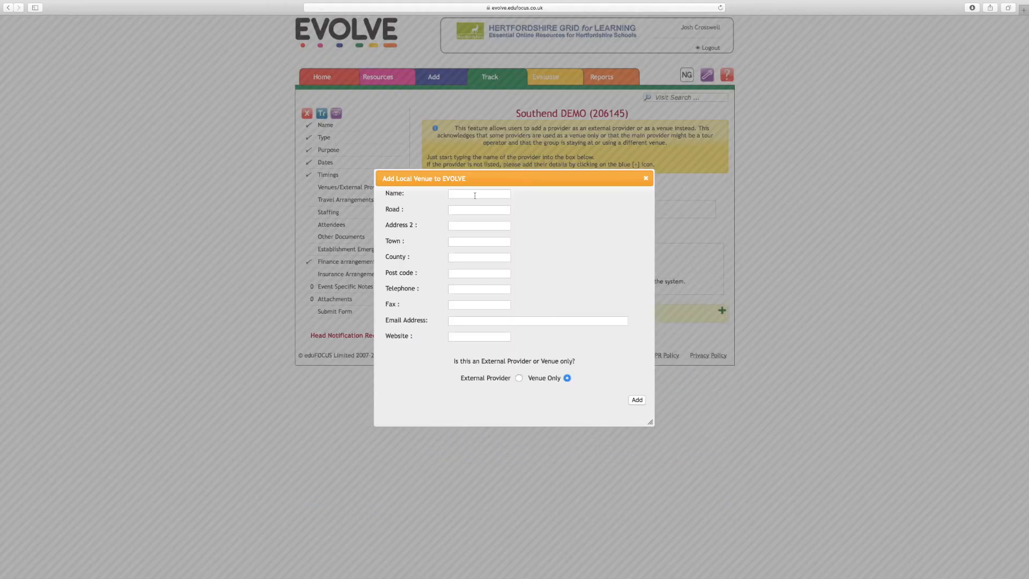
{"action": "left_click", "coordinate": [518, 377]}
{"action": "left_click", "coordinate": [566, 378]}
{"action": "left_click", "coordinate": [645, 178]}
Find the first Southend entry, include it in the visit as Venue Only, and continue to the travel arrangements.
{"action": "left_click", "coordinate": [589, 211]}
{"action": "type", "text": "sp"}
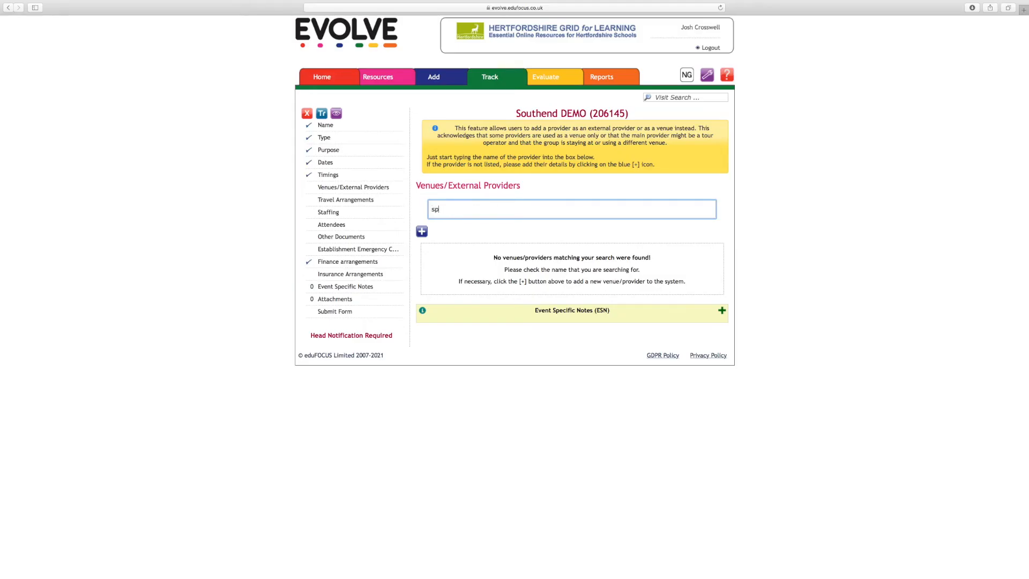
{"action": "type", "text": "outhend"}
{"action": "key", "text": "BackSpace"}
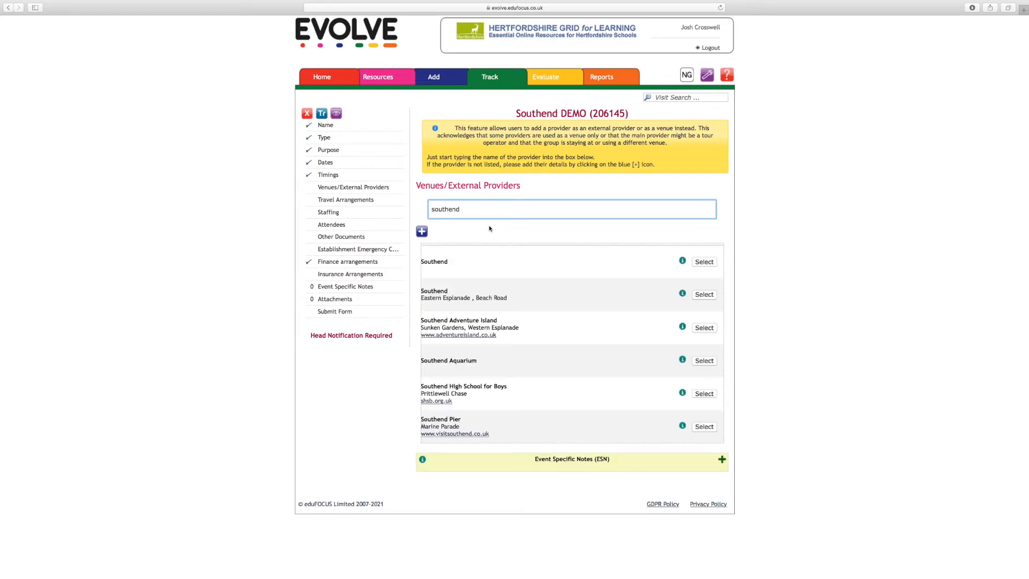
{"action": "left_click", "coordinate": [705, 264]}
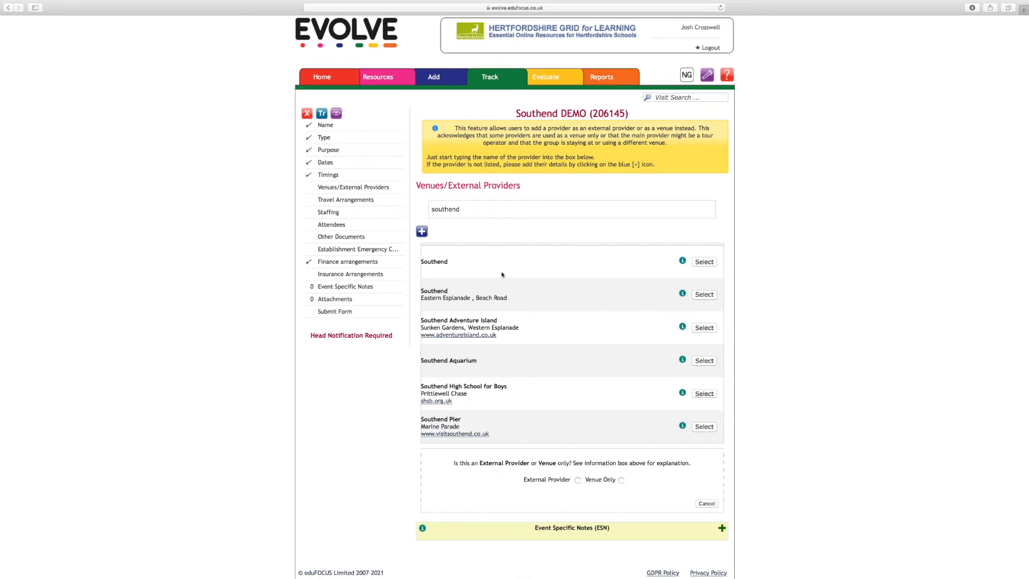
{"action": "left_click", "coordinate": [705, 263]}
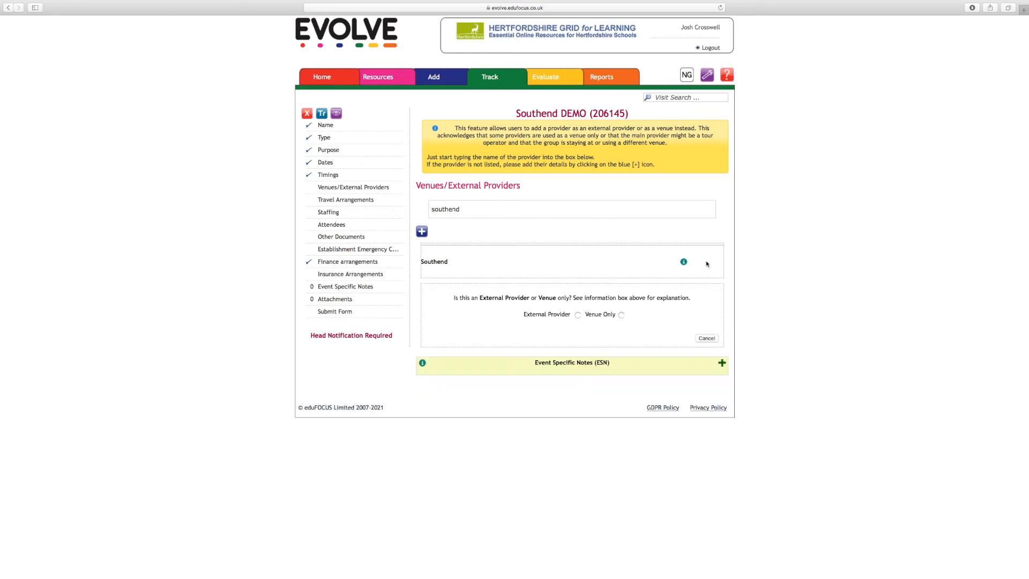
{"action": "left_click", "coordinate": [621, 315]}
{"action": "left_click", "coordinate": [710, 339]}
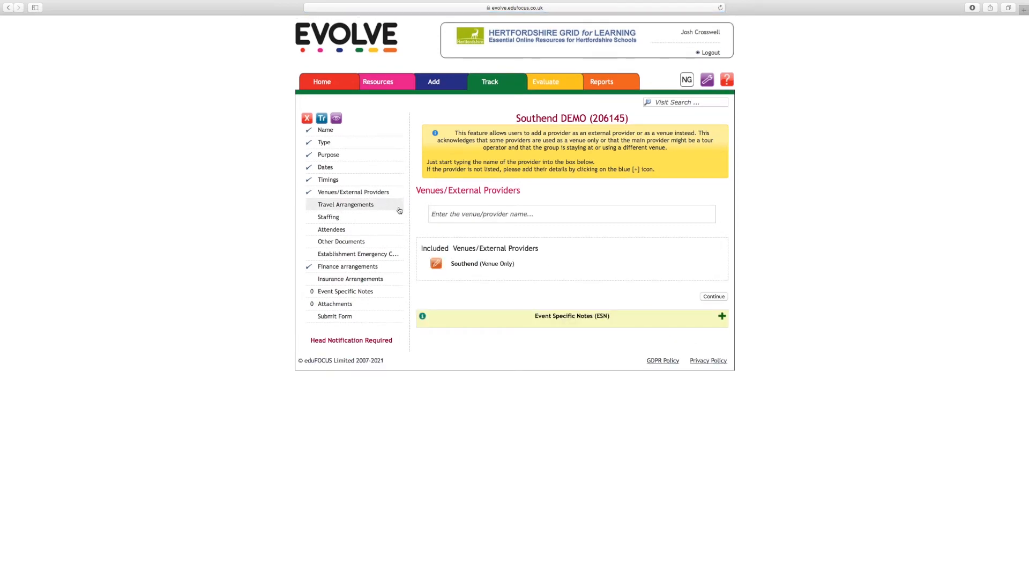
{"action": "left_click", "coordinate": [711, 296]}
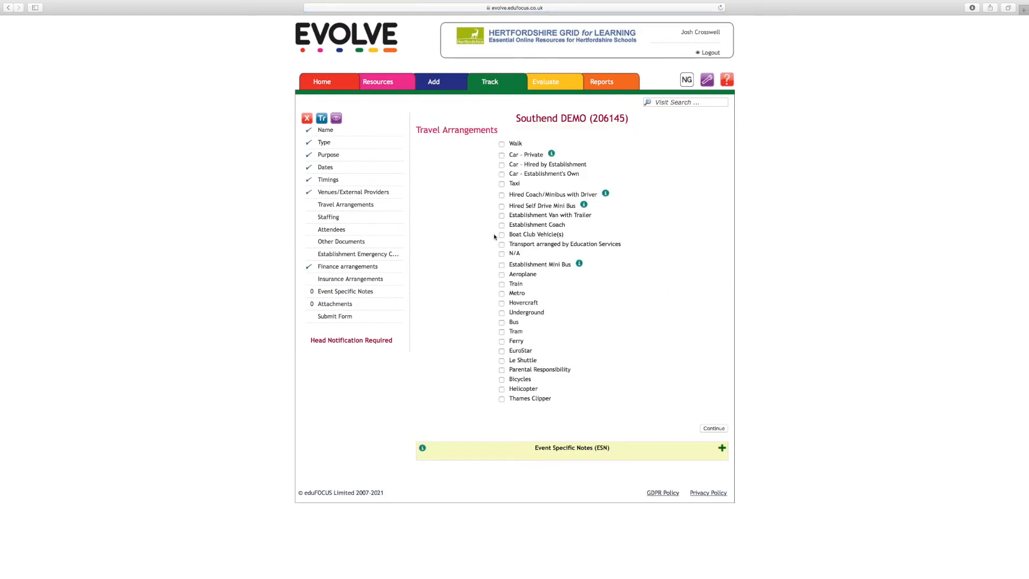
Choose Walk and Establishment Mini Bus as the visit's travel arrangements and save them.
{"action": "left_click", "coordinate": [502, 144]}
{"action": "left_click", "coordinate": [502, 389]}
{"action": "left_click", "coordinate": [501, 389]}
{"action": "left_click", "coordinate": [502, 264]}
{"action": "left_click", "coordinate": [714, 428]}
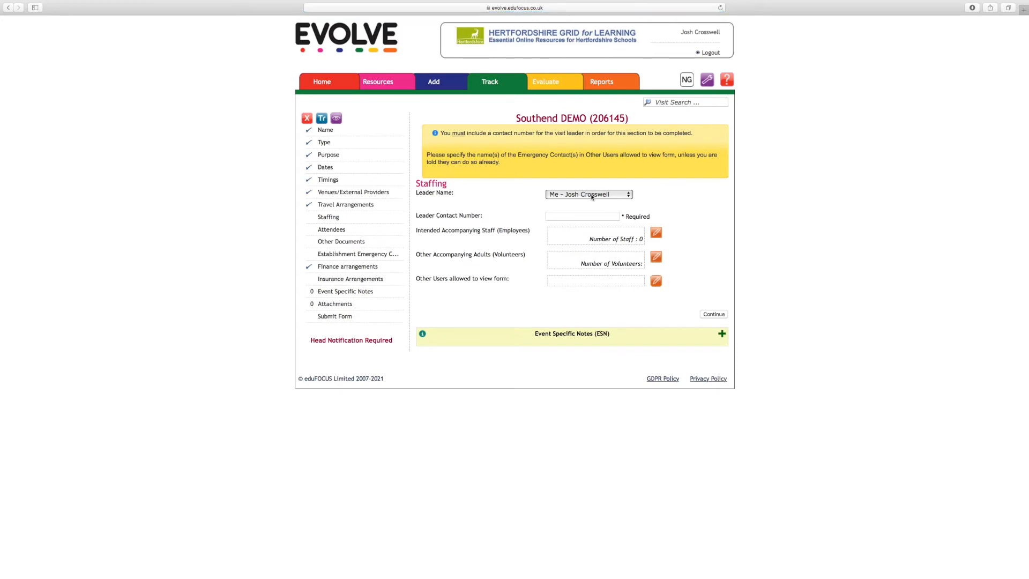
Enter the visit leader's contact phone number in the staffing section.
{"action": "left_click", "coordinate": [592, 217]}
Add three employees from the staff list as the visit's intended accompanying staff.
{"action": "scroll", "coordinate": [724, 245], "scroll_direction": "down", "scroll_amount": 1}
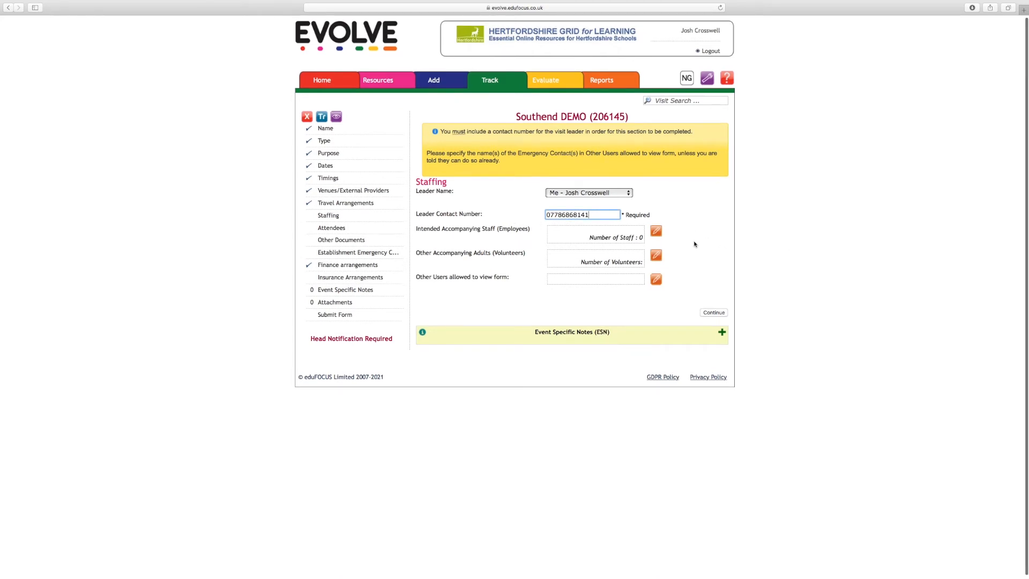
{"action": "left_click", "coordinate": [657, 231]}
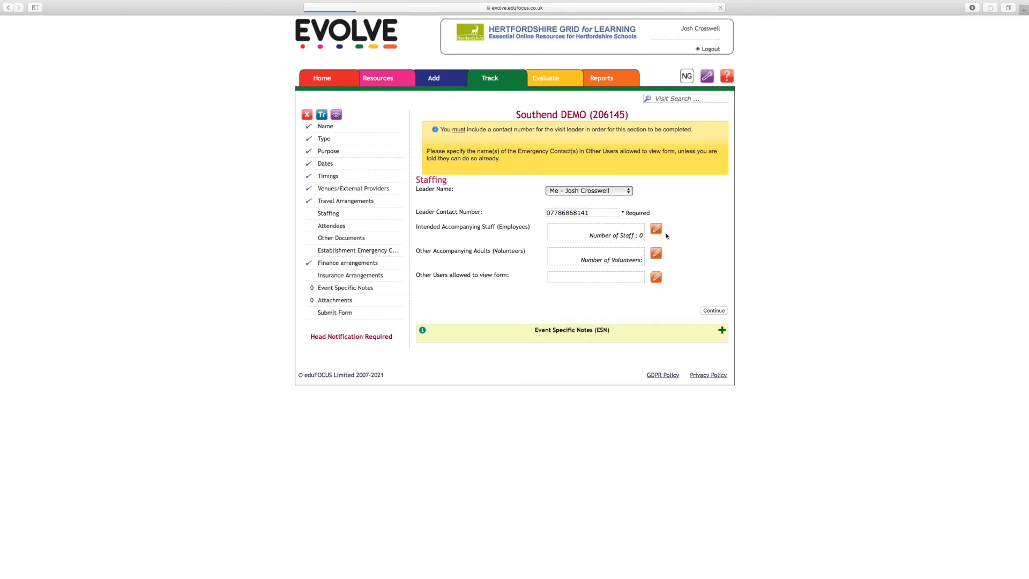
{"action": "scroll", "coordinate": [501, 270], "scroll_direction": "down", "scroll_amount": 10}
{"action": "scroll", "coordinate": [500, 270], "scroll_direction": "up", "scroll_amount": 10}
{"action": "scroll", "coordinate": [501, 270], "scroll_direction": "down", "scroll_amount": 15}
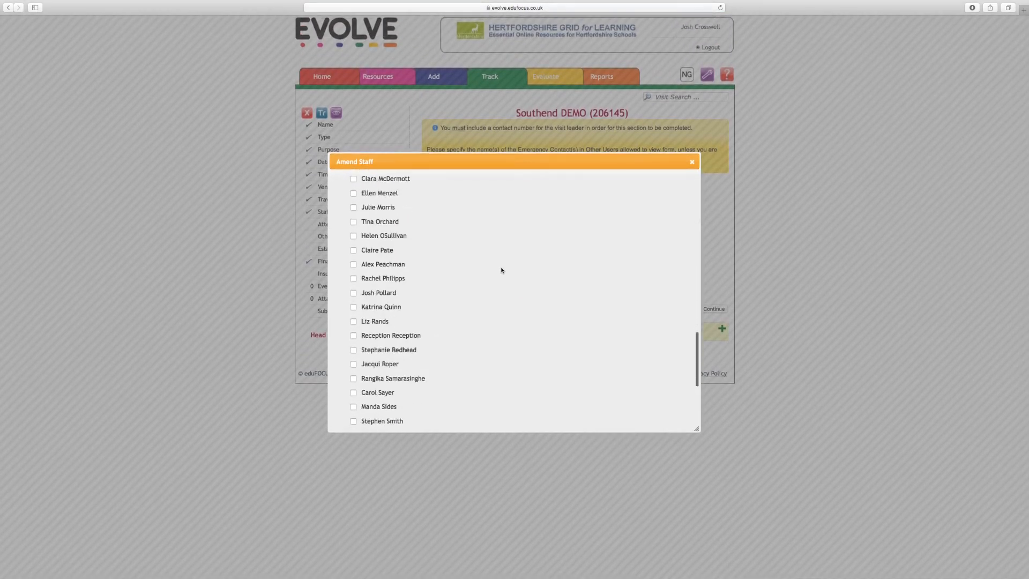
{"action": "scroll", "coordinate": [501, 270], "scroll_direction": "up", "scroll_amount": 15}
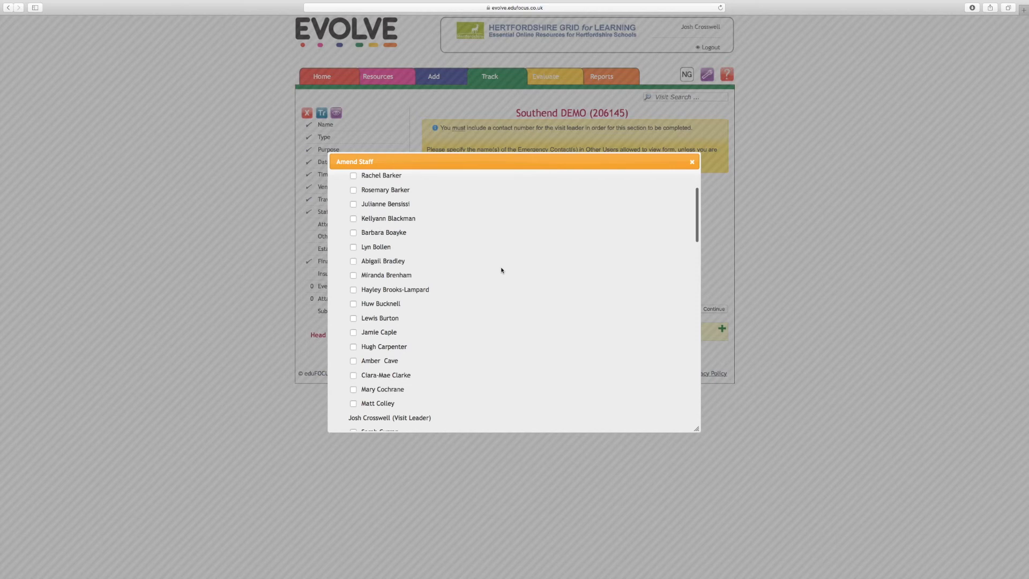
{"action": "left_click", "coordinate": [354, 273]}
{"action": "scroll", "coordinate": [513, 274], "scroll_direction": "down", "scroll_amount": 3}
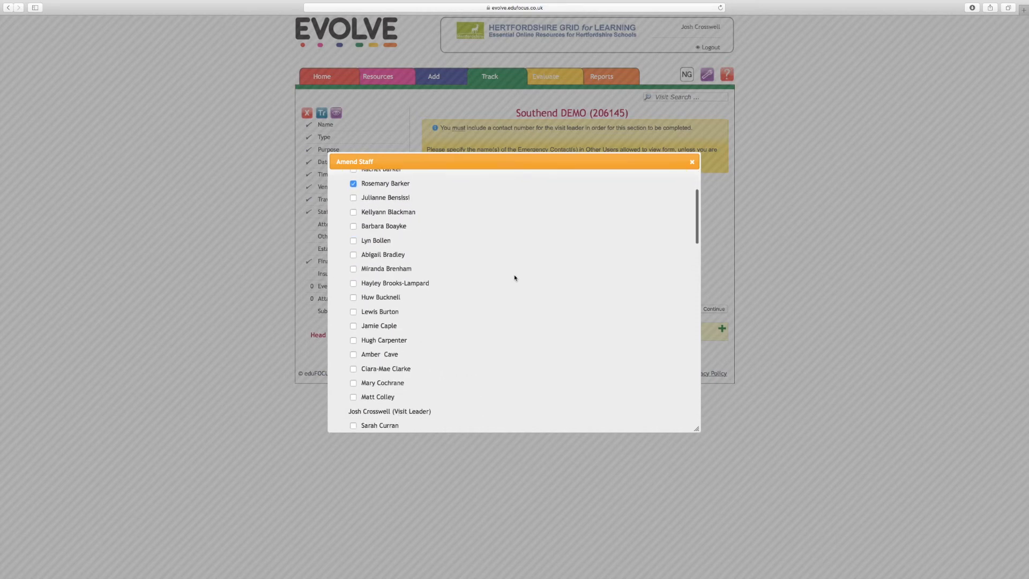
{"action": "scroll", "coordinate": [498, 266], "scroll_direction": "down", "scroll_amount": 1}
{"action": "scroll", "coordinate": [498, 266], "scroll_direction": "down", "scroll_amount": 2}
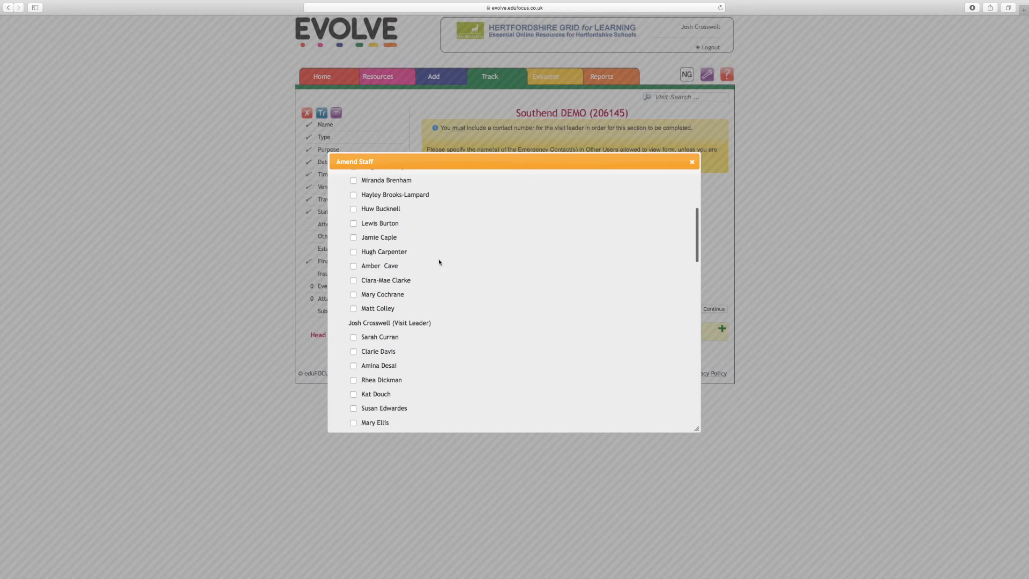
{"action": "left_click", "coordinate": [353, 237]}
{"action": "scroll", "coordinate": [563, 295], "scroll_direction": "down", "scroll_amount": 5}
{"action": "scroll", "coordinate": [491, 267], "scroll_direction": "down", "scroll_amount": 1}
{"action": "scroll", "coordinate": [492, 271], "scroll_direction": "down", "scroll_amount": 4}
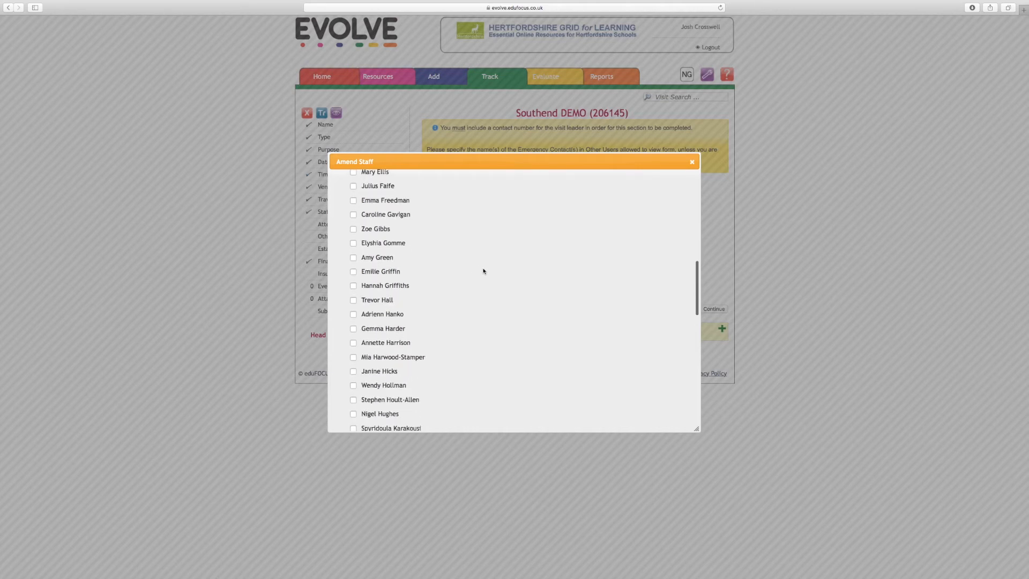
{"action": "scroll", "coordinate": [429, 273], "scroll_direction": "down", "scroll_amount": 2}
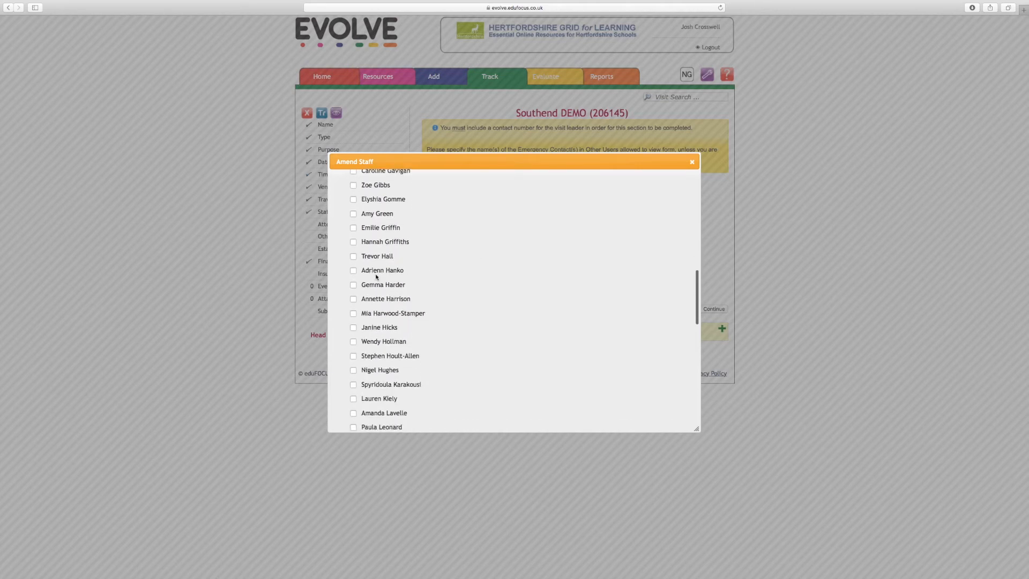
{"action": "scroll", "coordinate": [350, 292], "scroll_direction": "down", "scroll_amount": 4}
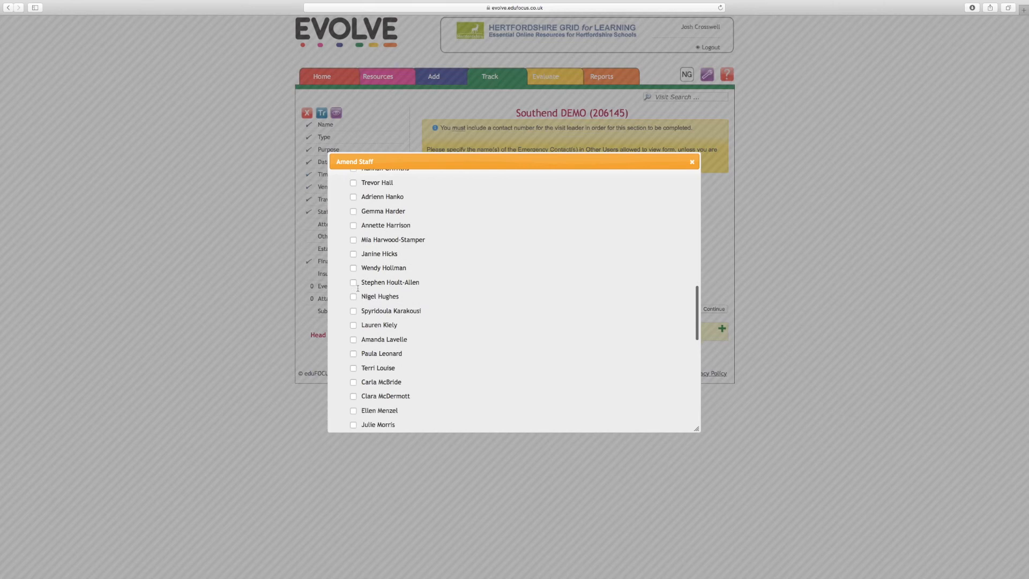
{"action": "left_click", "coordinate": [353, 233]}
{"action": "scroll", "coordinate": [643, 375], "scroll_direction": "down", "scroll_amount": 10}
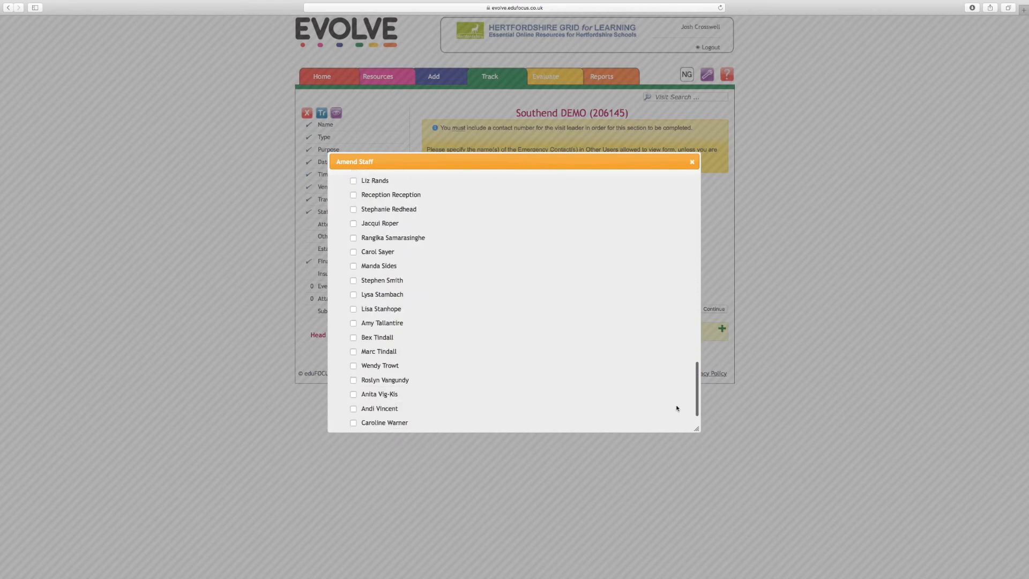
{"action": "left_click", "coordinate": [673, 418]}
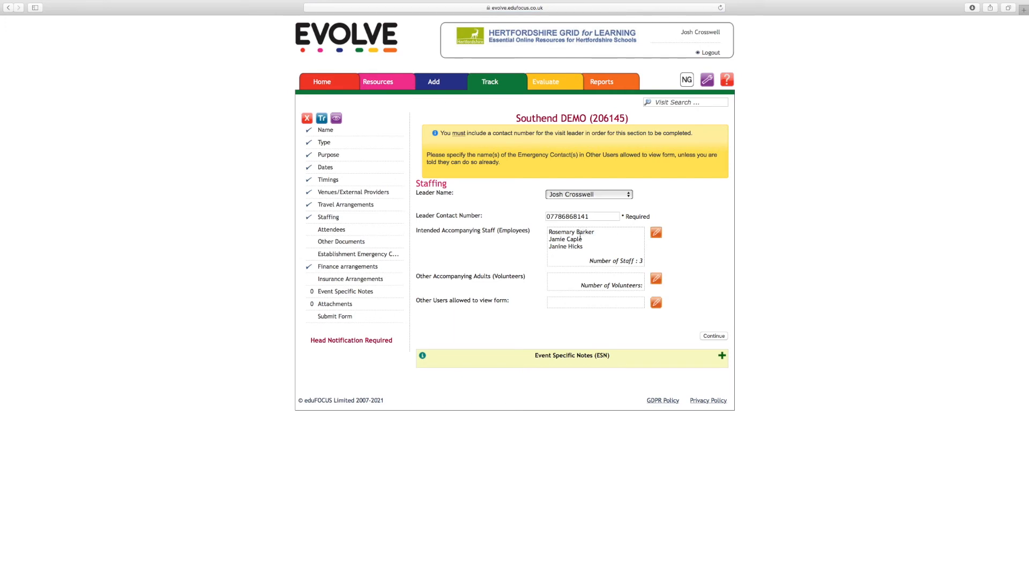
Look at the available volunteers for other accompanying adults and close the list without choosing anyone.
{"action": "scroll", "coordinate": [581, 235], "scroll_direction": "down", "scroll_amount": 1}
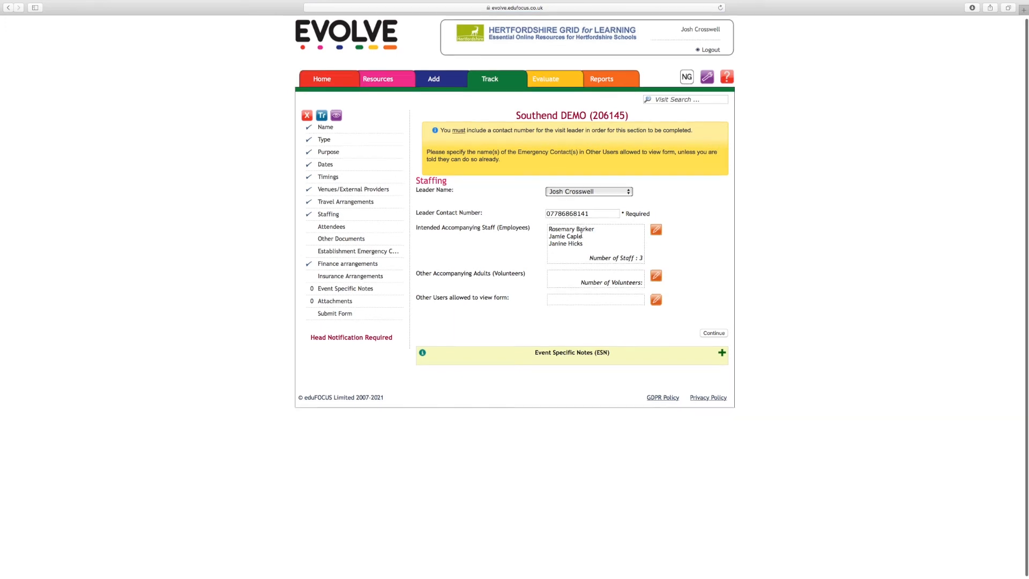
{"action": "left_click", "coordinate": [659, 278]}
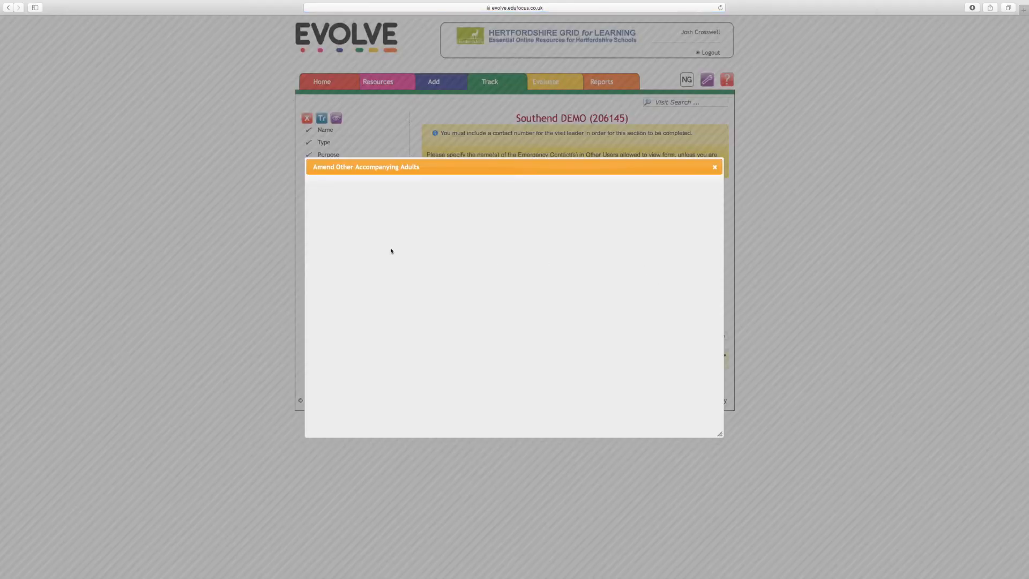
{"action": "scroll", "coordinate": [427, 309], "scroll_direction": "down", "scroll_amount": 1}
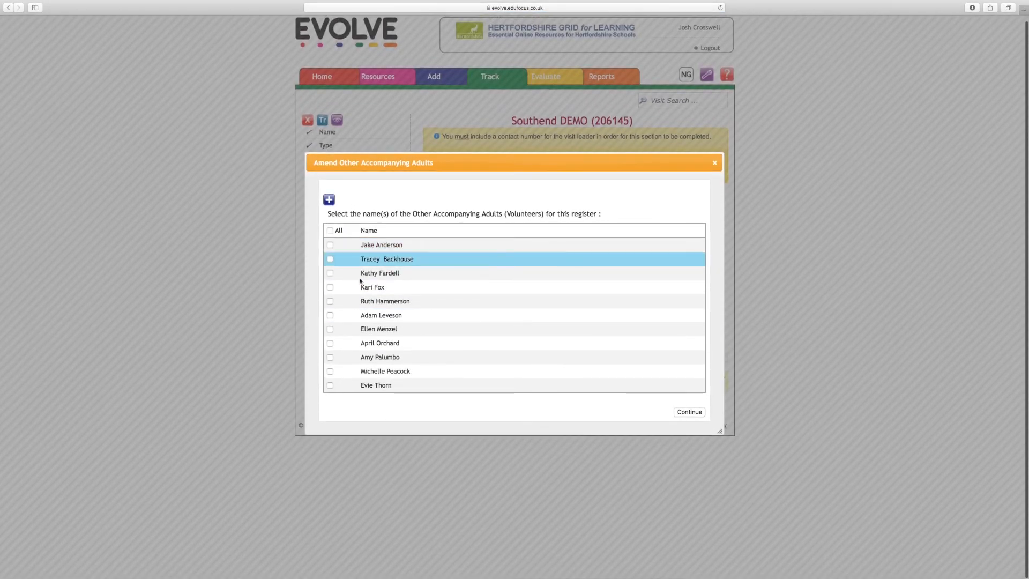
{"action": "left_click", "coordinate": [715, 164]}
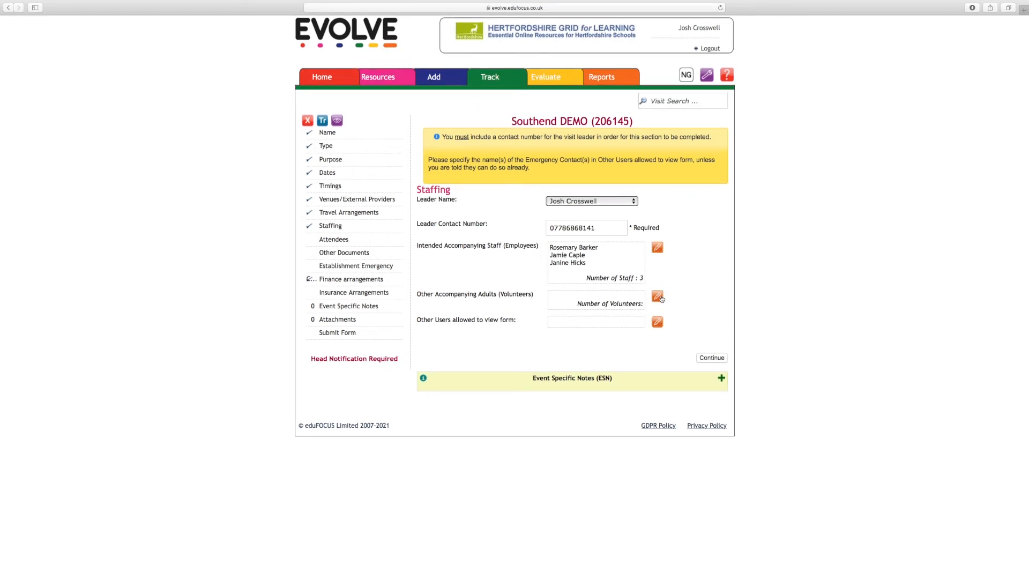
Continue to the intended attendees and set the age range to Age 7-11 (Key Stage 2) and Age 11-14 (Key Stage 3).
{"action": "left_click", "coordinate": [718, 358]}
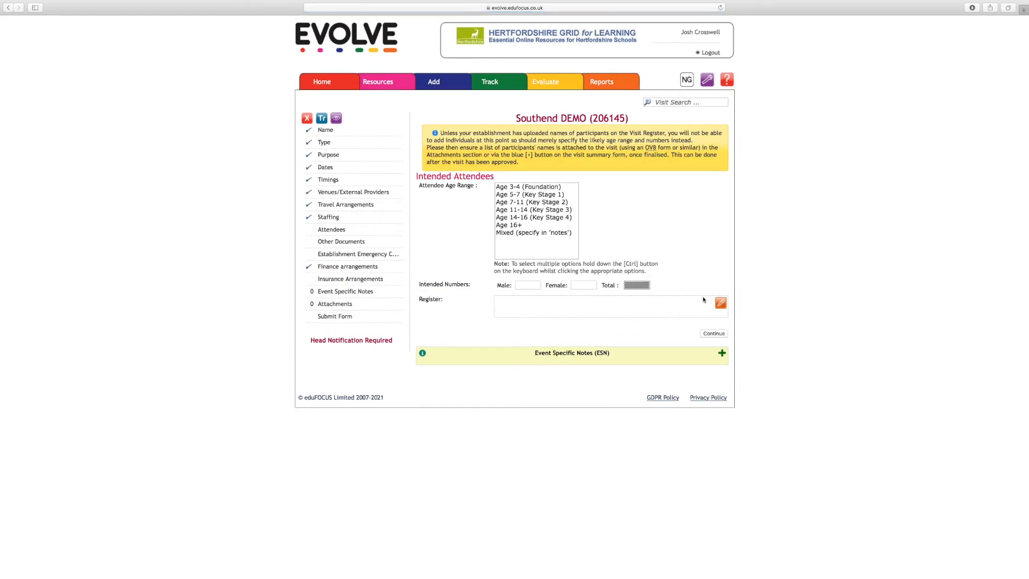
{"action": "left_click", "coordinate": [529, 225]}
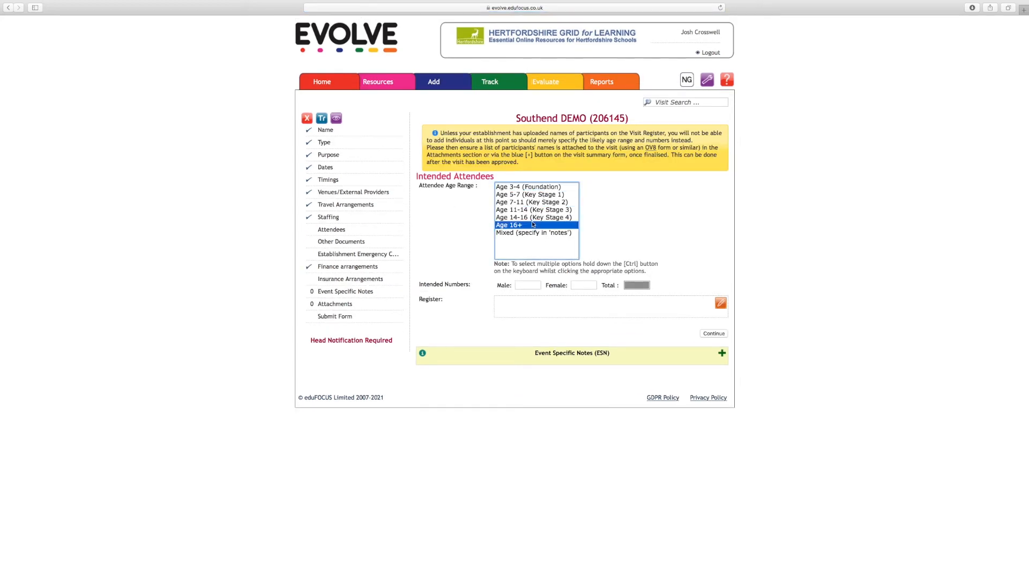
{"action": "left_click", "coordinate": [528, 211]}
{"action": "left_click", "coordinate": [527, 188]}
{"action": "left_click", "coordinate": [528, 202]}
{"action": "left_click", "coordinate": [529, 218]}
{"action": "left_click", "coordinate": [530, 195]}
{"action": "left_click", "coordinate": [544, 204]}
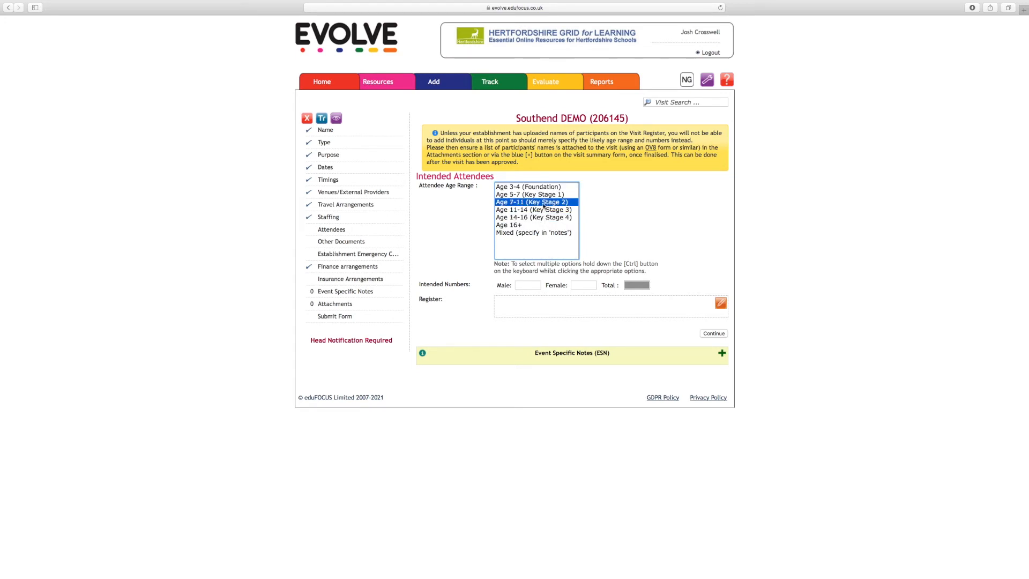
{"action": "left_click", "coordinate": [545, 210], "text": "super"}
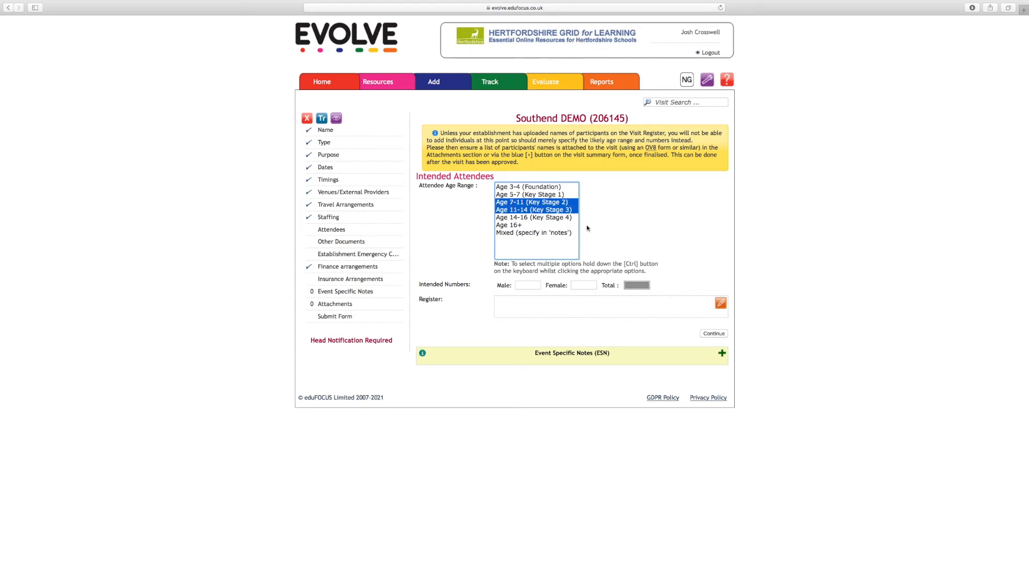
Set the intended attendee numbers to 23 male and 4 female, and continue to the other documents.
{"action": "left_click", "coordinate": [631, 240]}
{"action": "left_click", "coordinate": [532, 285]}
{"action": "type", "text": "23"}
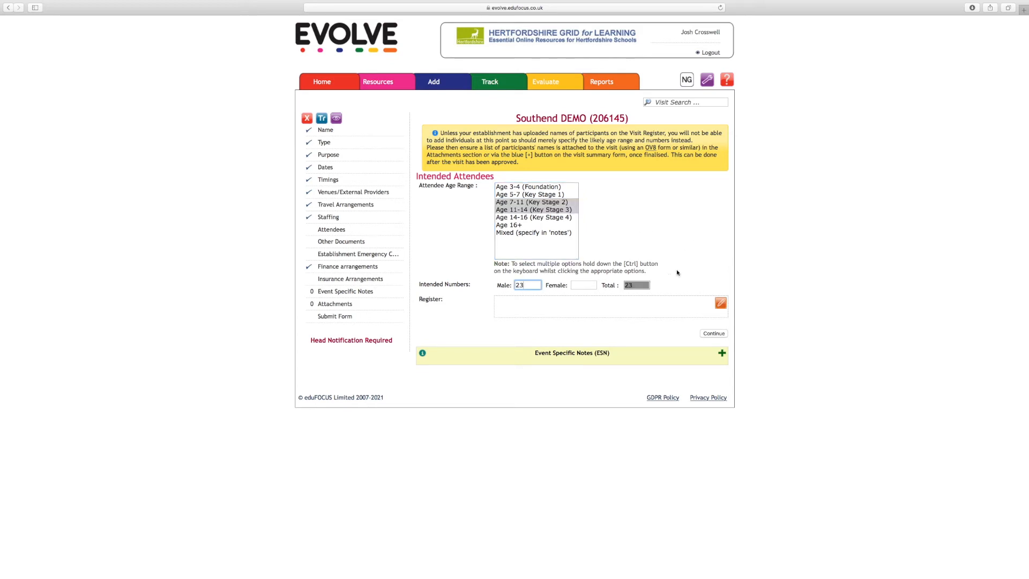
{"action": "left_click", "coordinate": [587, 286]}
{"action": "type", "text": "4"}
{"action": "left_click", "coordinate": [714, 335]}
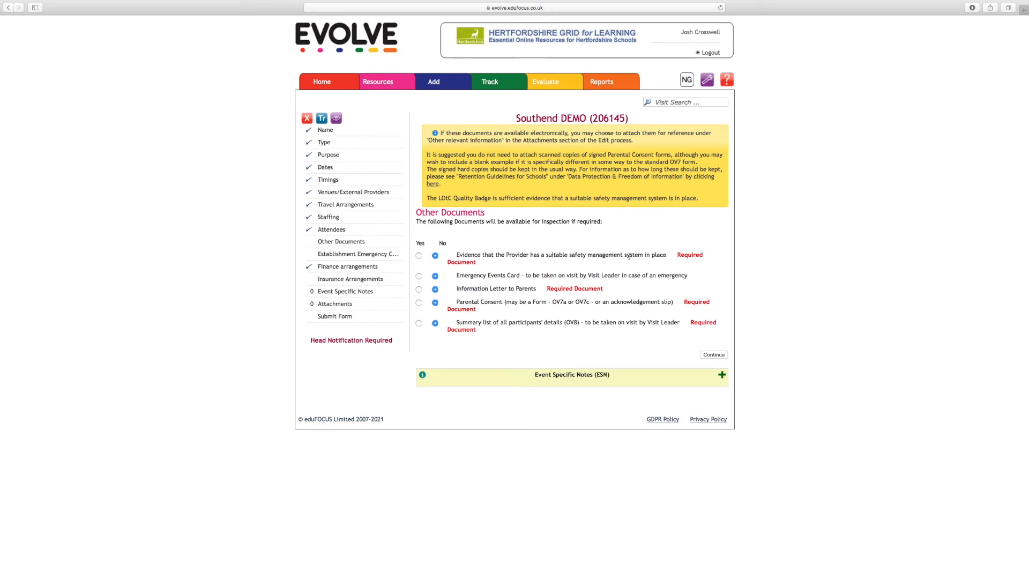
Answer Yes to all five other documents being available for inspection, and continue to the establishment emergency contact.
{"action": "left_click", "coordinate": [419, 255]}
{"action": "scroll", "coordinate": [420, 280], "scroll_direction": "down", "scroll_amount": 1}
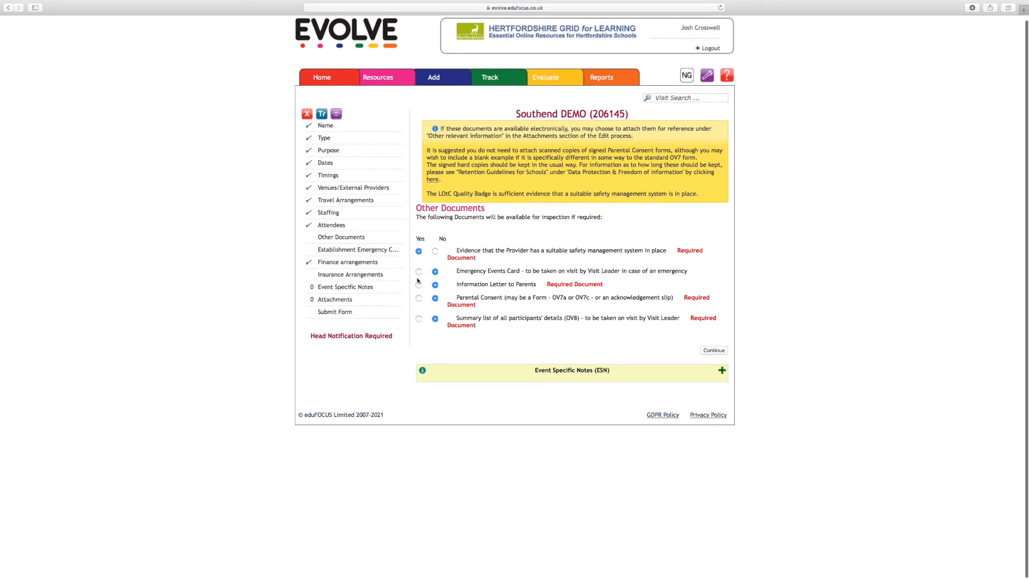
{"action": "scroll", "coordinate": [560, 278], "scroll_direction": "up", "scroll_amount": 1}
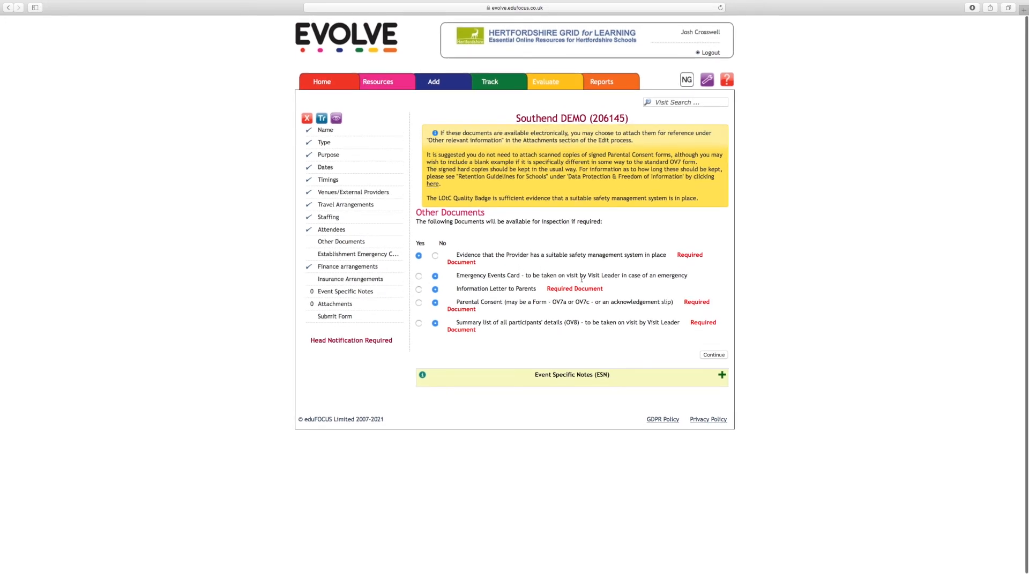
{"action": "left_click", "coordinate": [419, 276]}
{"action": "left_click", "coordinate": [419, 290]}
{"action": "left_click", "coordinate": [418, 303]}
{"action": "left_click", "coordinate": [418, 323]}
{"action": "left_click", "coordinate": [714, 354]}
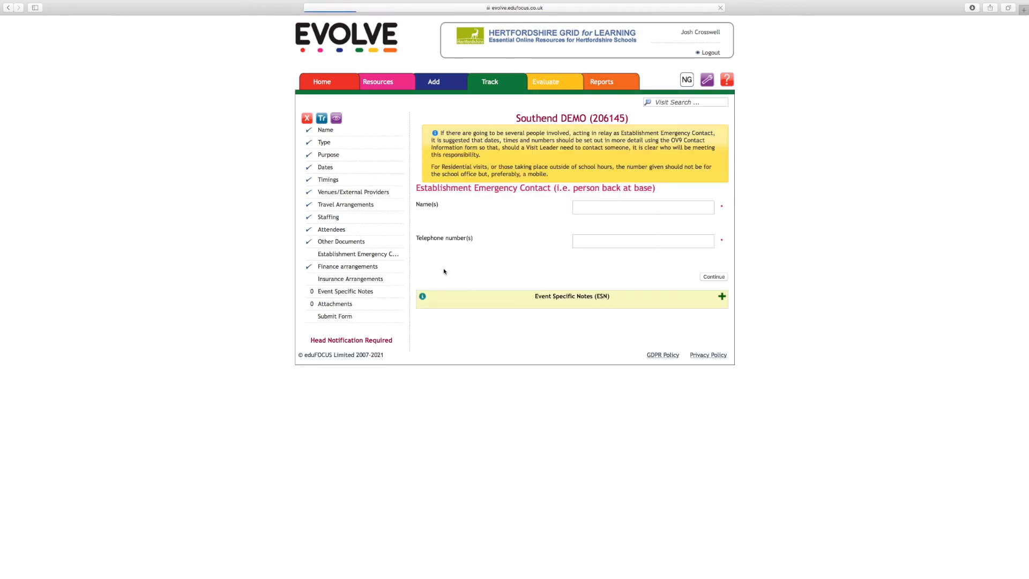
Enter the establishment emergency contact's name and telephone number, and continue to the finance arrangements.
{"action": "left_click", "coordinate": [631, 209]}
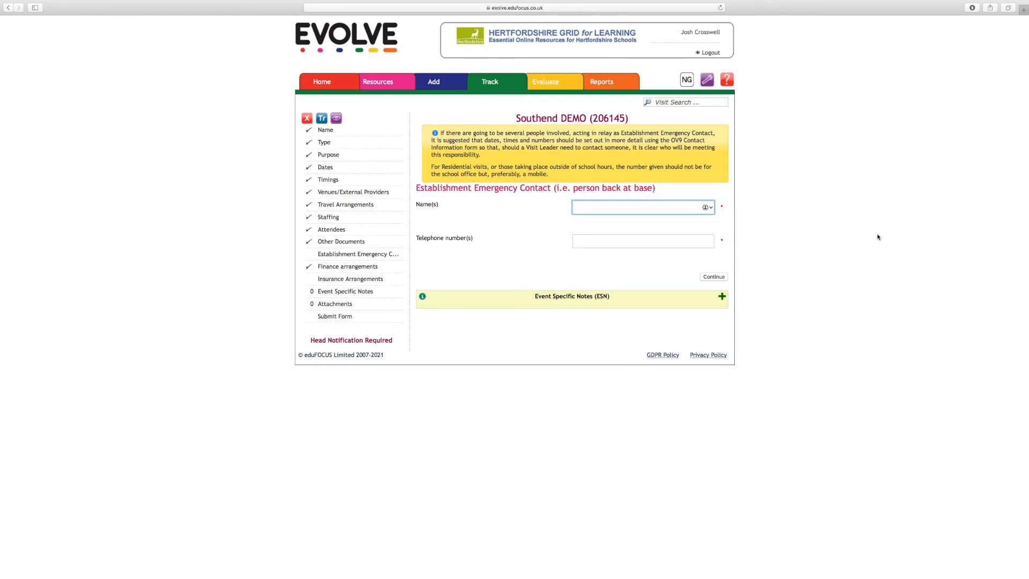
{"action": "key", "text": "Tab"}
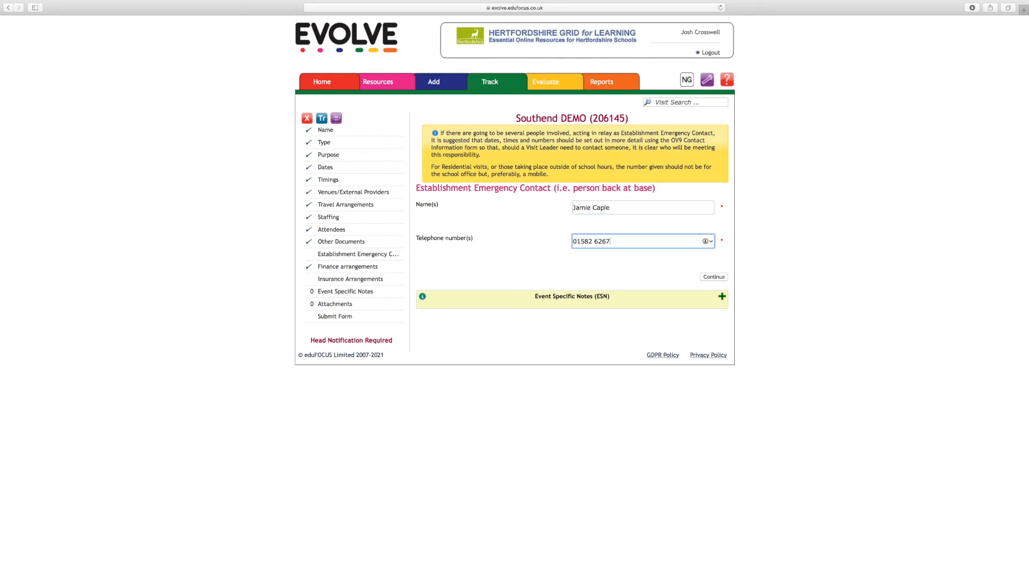
{"action": "left_click", "coordinate": [719, 276]}
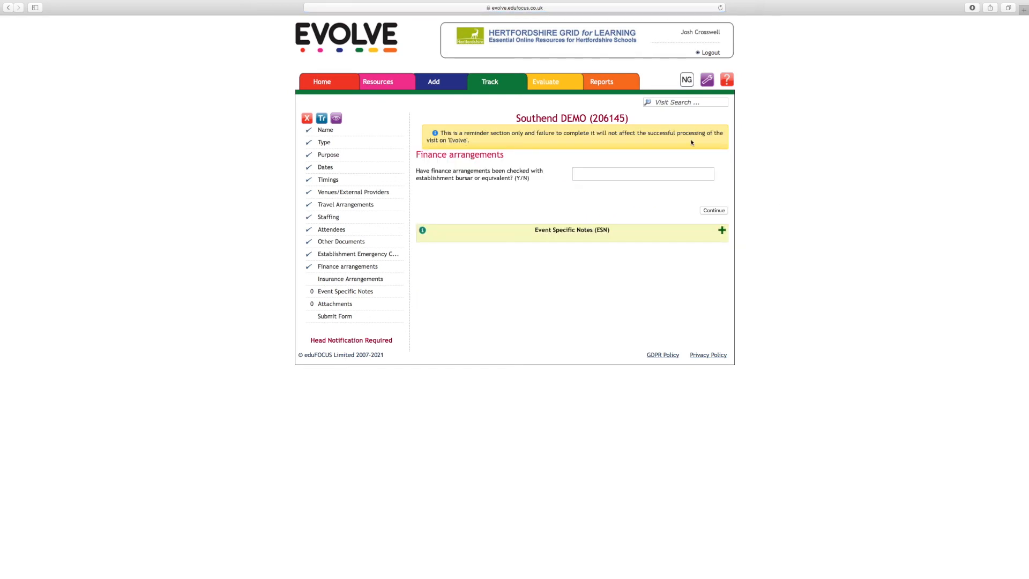
Answer Y to the finance arrangements having been checked with the bursar, and continue to the insurance arrangements.
{"action": "left_click", "coordinate": [657, 175]}
{"action": "type", "text": "Y"}
{"action": "left_click", "coordinate": [714, 211]}
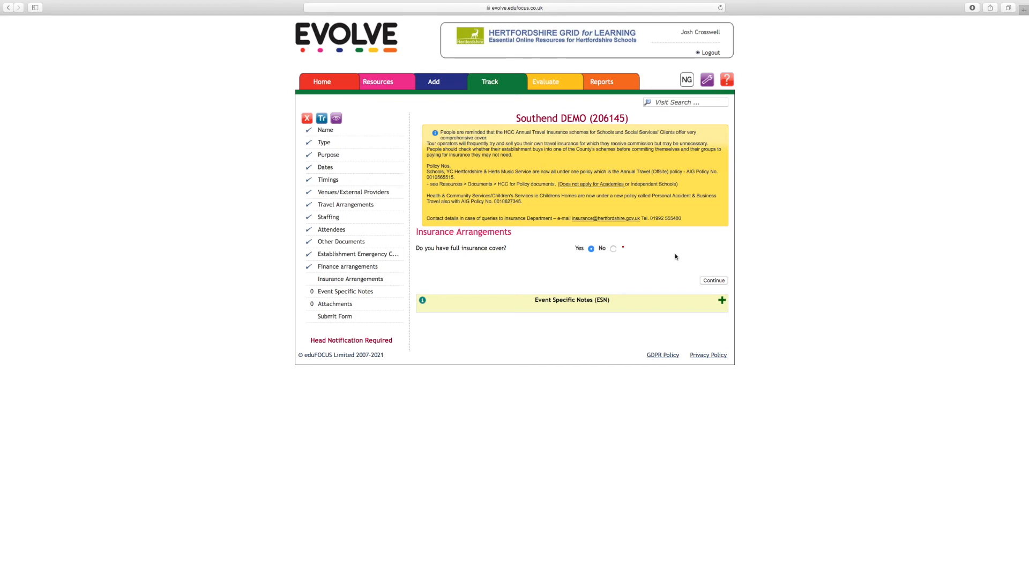
Confirm full insurance cover and answer Yes to the insurance being through Hertfordshire County Council.
{"action": "left_click", "coordinate": [711, 280]}
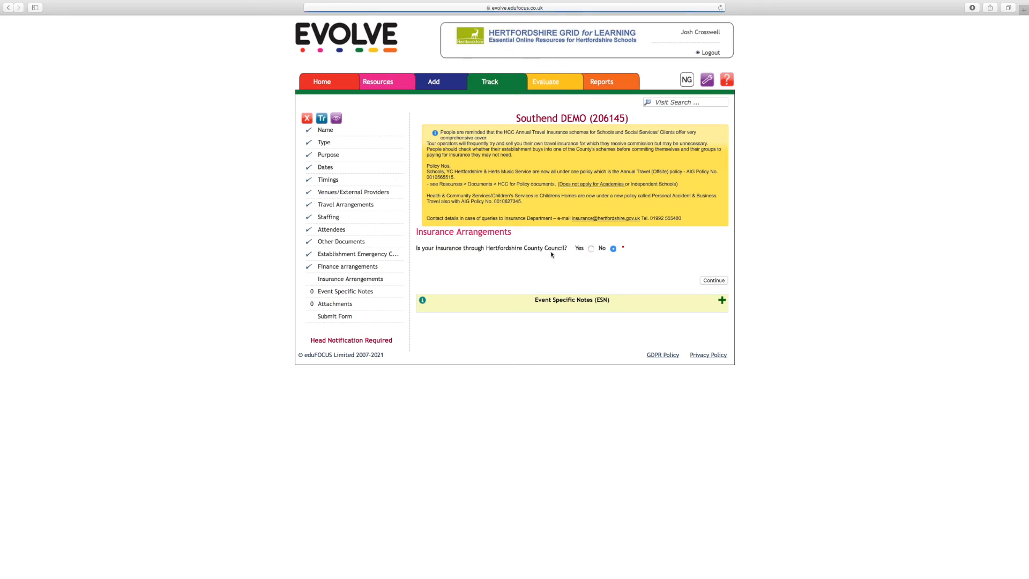
{"action": "left_click", "coordinate": [613, 248]}
{"action": "left_click", "coordinate": [590, 249]}
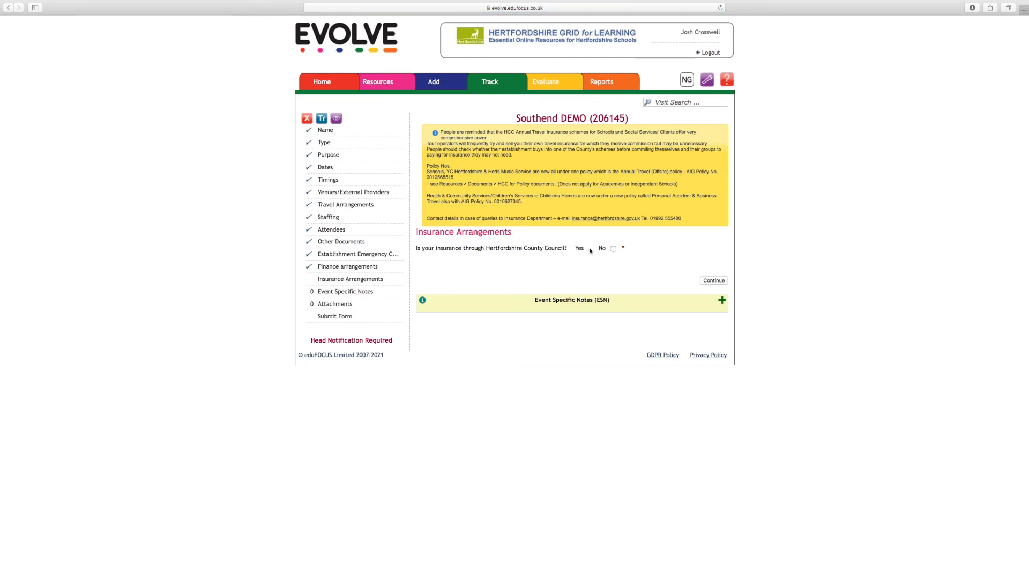
{"action": "left_click", "coordinate": [713, 283]}
Leave the Event Specific Notes empty and continue to the attachments.
{"action": "key", "text": "ctrl+Up"}
{"action": "left_click", "coordinate": [485, 21]}
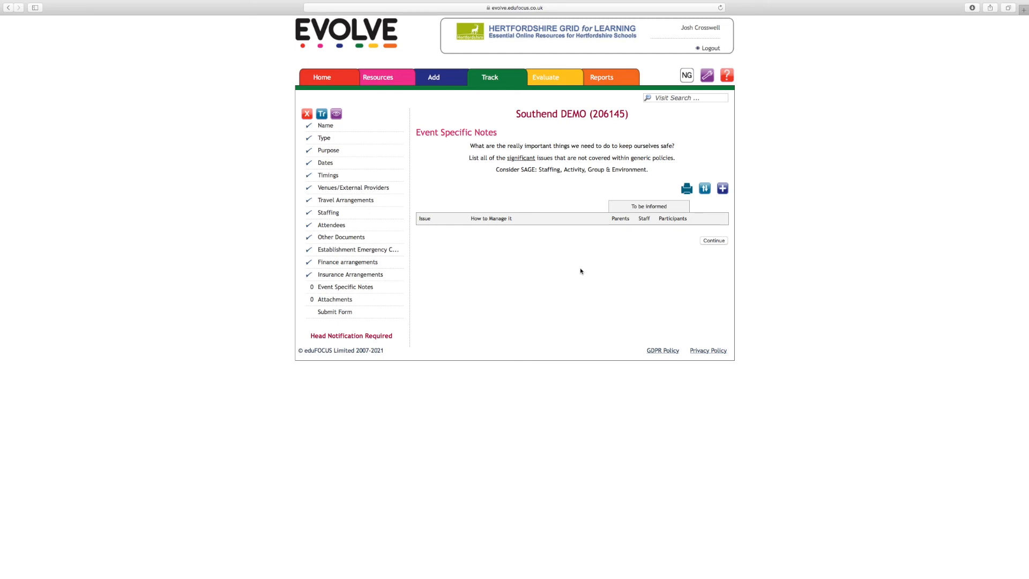
{"action": "left_click", "coordinate": [715, 240]}
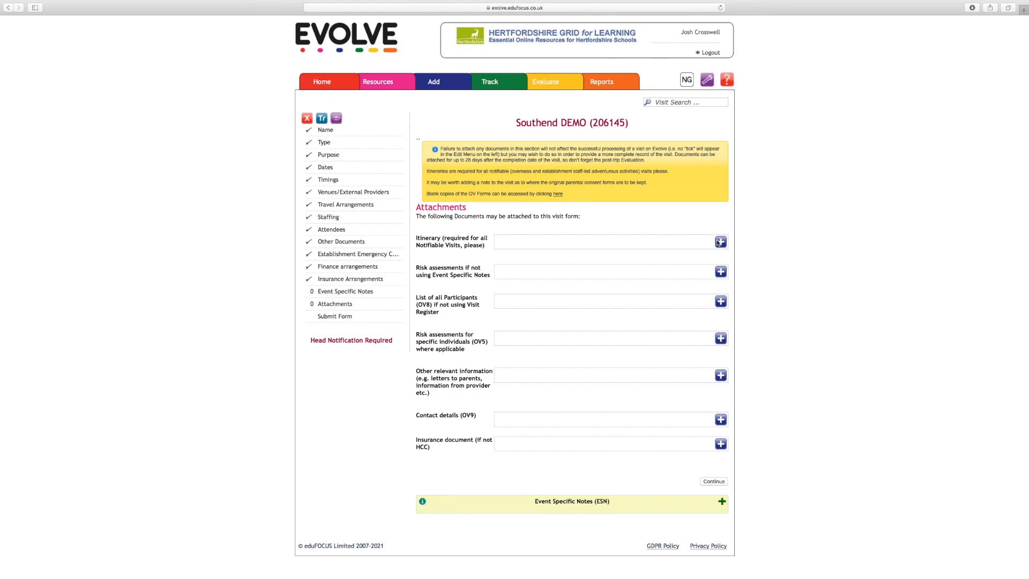
Look at the upload forms for the itinerary, risk assessments and participant list, closing each without attaching a file.
{"action": "scroll", "coordinate": [664, 241], "scroll_direction": "down", "scroll_amount": 1}
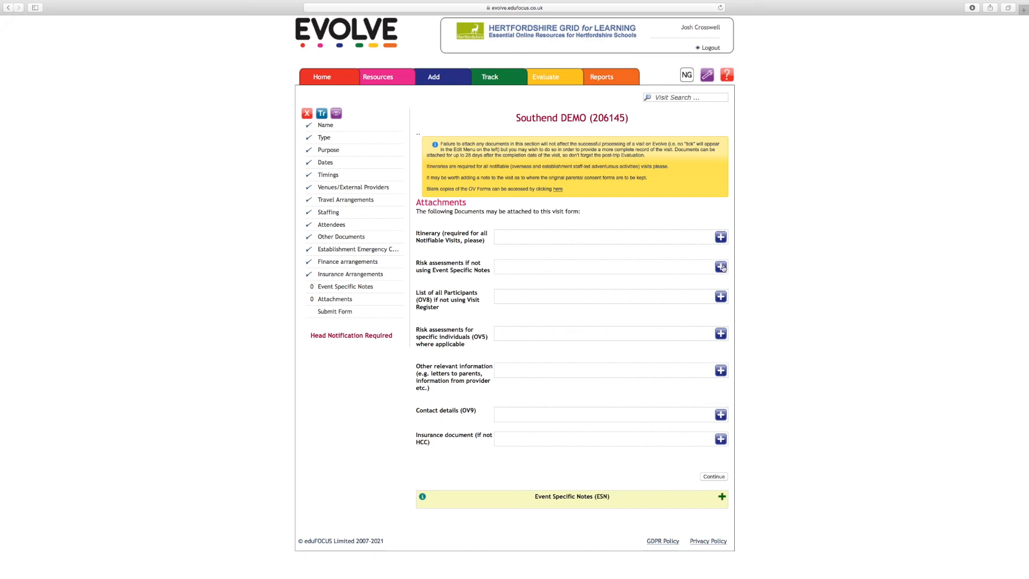
{"action": "left_click", "coordinate": [721, 237]}
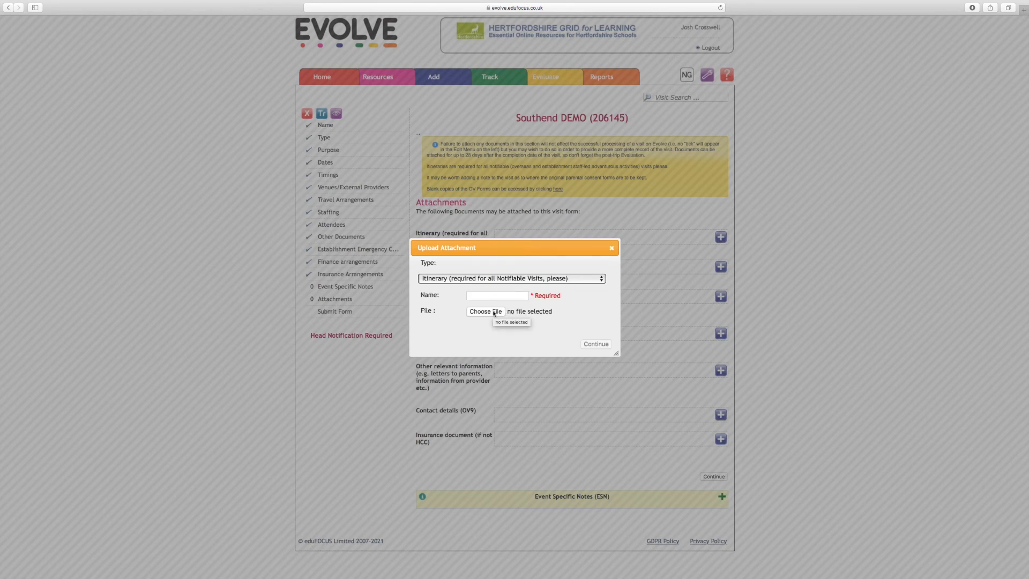
{"action": "left_click", "coordinate": [520, 296]}
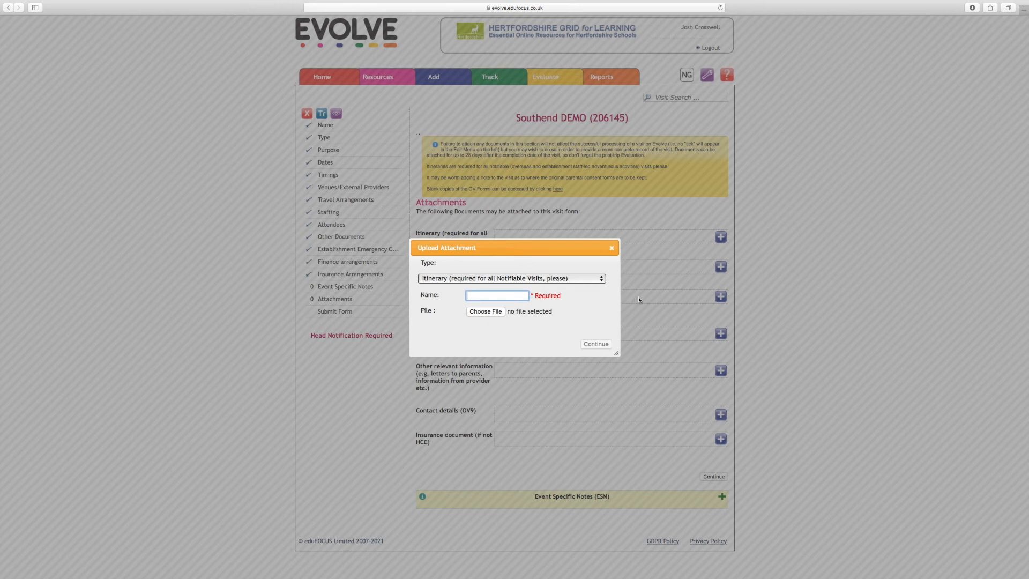
{"action": "left_click", "coordinate": [612, 248]}
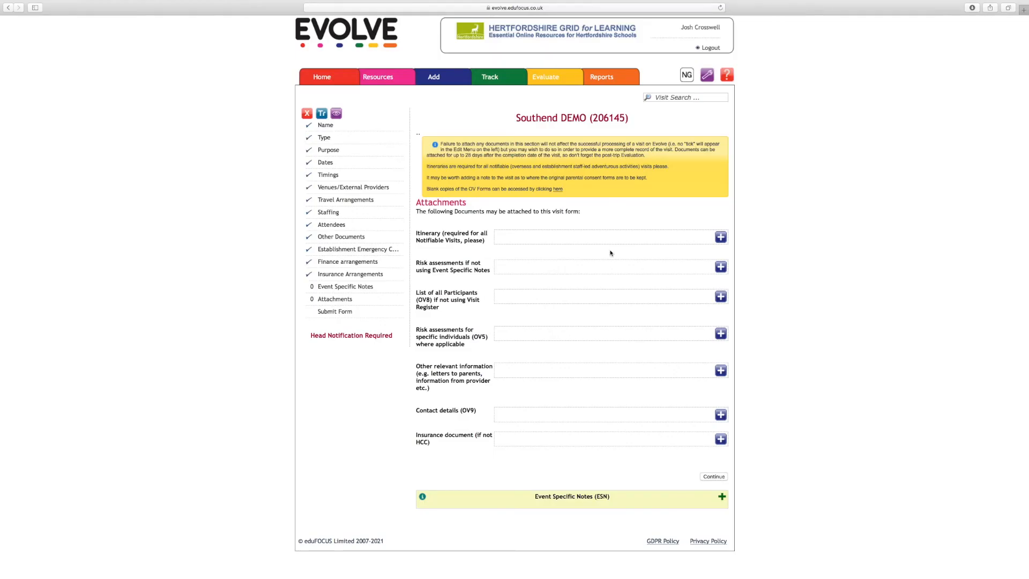
{"action": "left_click", "coordinate": [720, 266]}
{"action": "left_click", "coordinate": [490, 293]}
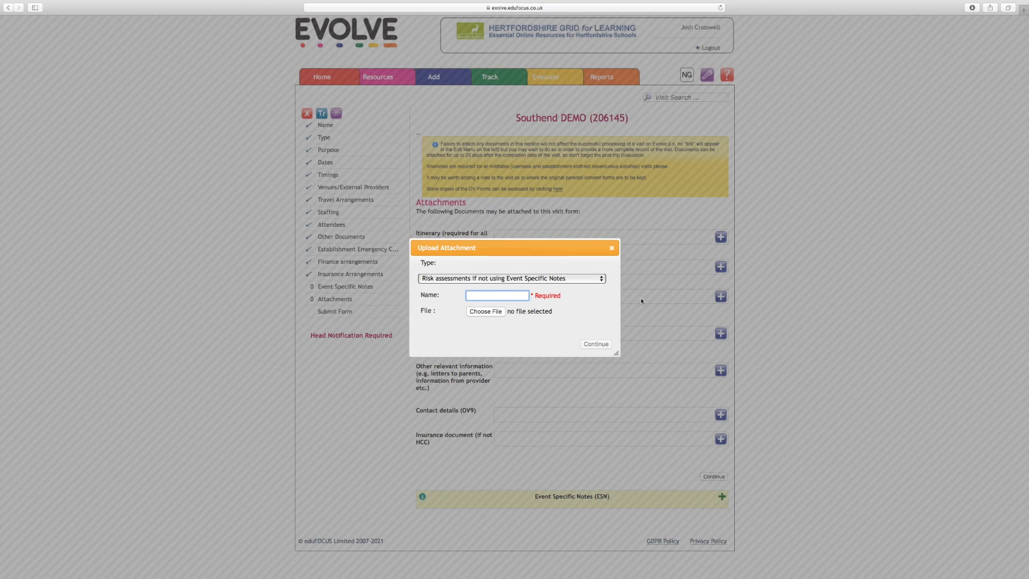
{"action": "left_click", "coordinate": [611, 248]}
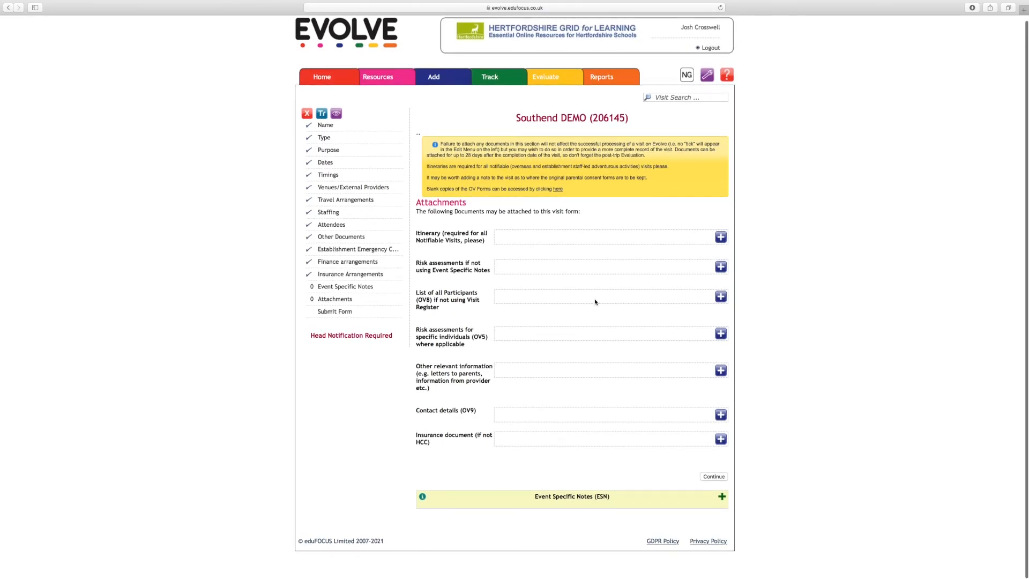
{"action": "left_click", "coordinate": [721, 298]}
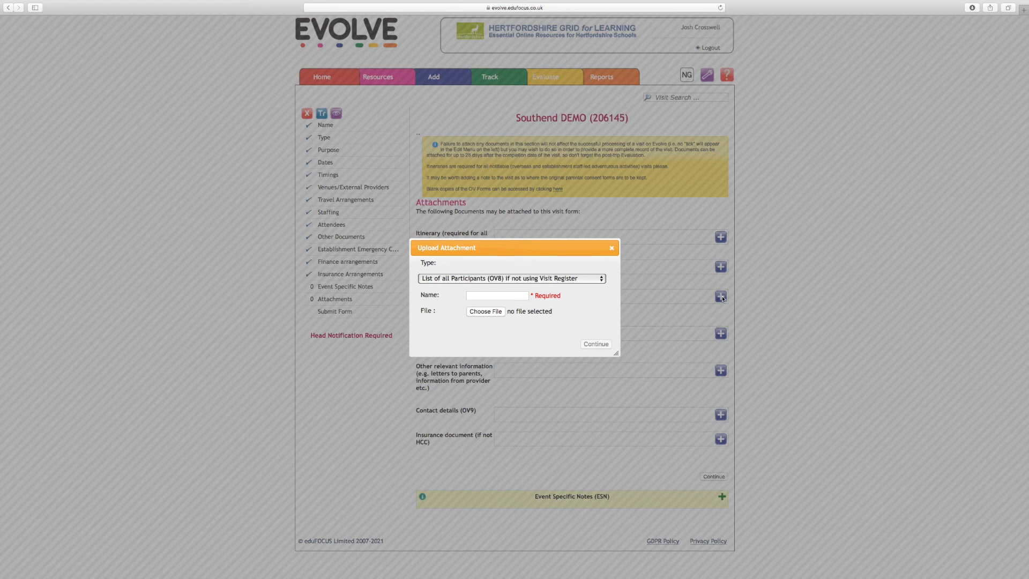
{"action": "left_click", "coordinate": [612, 248]}
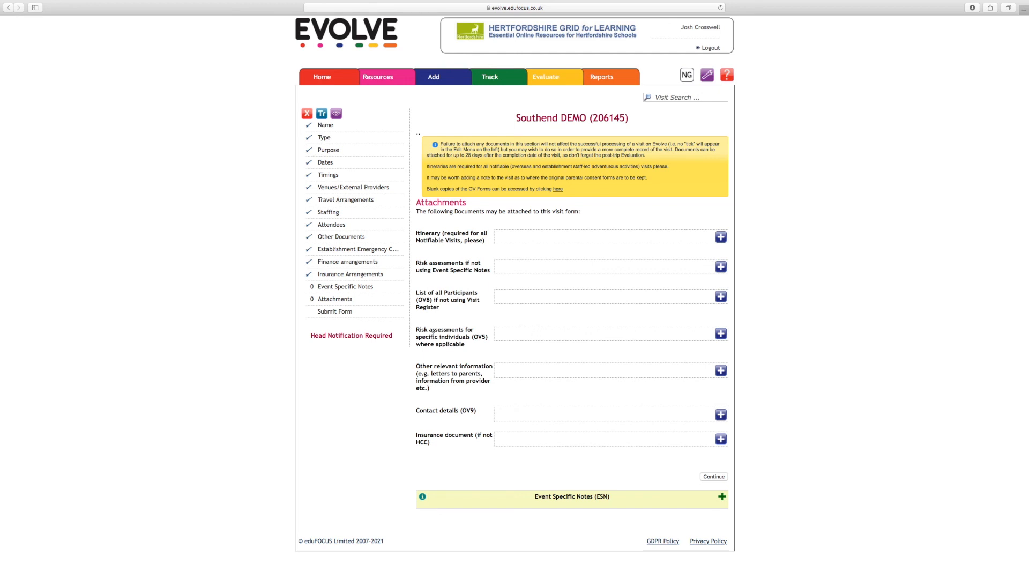
Examine the attachment entries for individual risk assessments and for risk assessments if not using Event Specific Notes.
{"action": "left_click_drag", "start_coordinate": [440, 337], "coordinate": [467, 345]}
{"action": "left_click", "coordinate": [460, 266]}
{"action": "left_click_drag", "start_coordinate": [429, 261], "coordinate": [480, 271]}
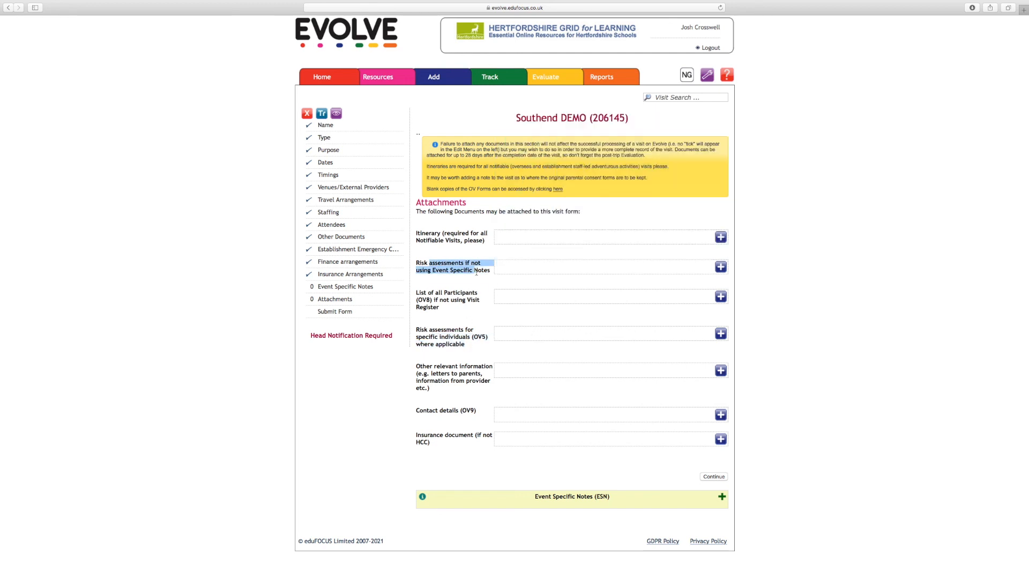
{"action": "left_click", "coordinate": [485, 272]}
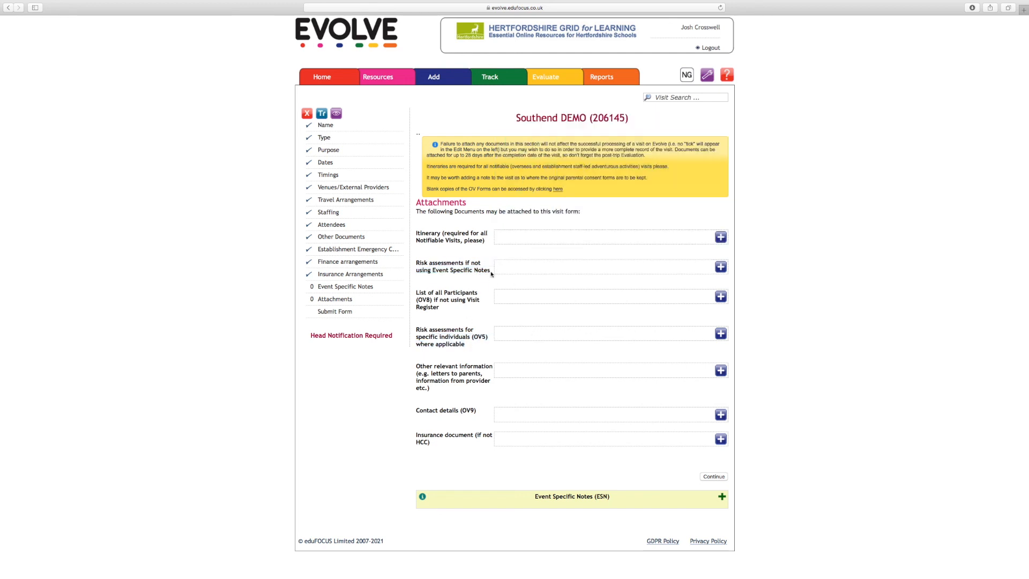
{"action": "left_click_drag", "start_coordinate": [416, 262], "coordinate": [473, 274]}
{"action": "left_click", "coordinate": [431, 262]}
Submit the visit form without attachments, and go back from the email notifications page to the first submission step.
{"action": "left_click", "coordinate": [716, 479]}
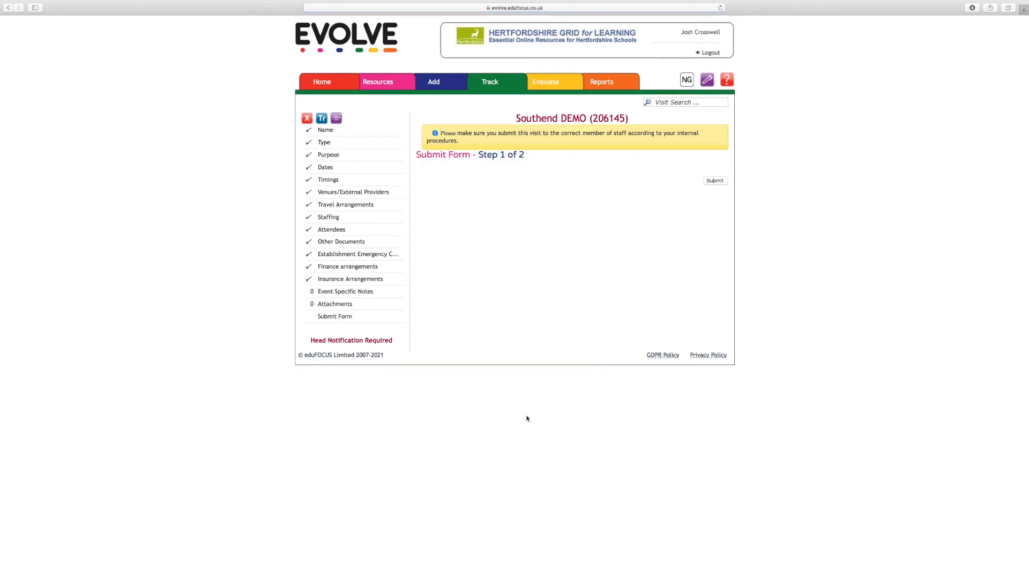
{"action": "left_click", "coordinate": [721, 182]}
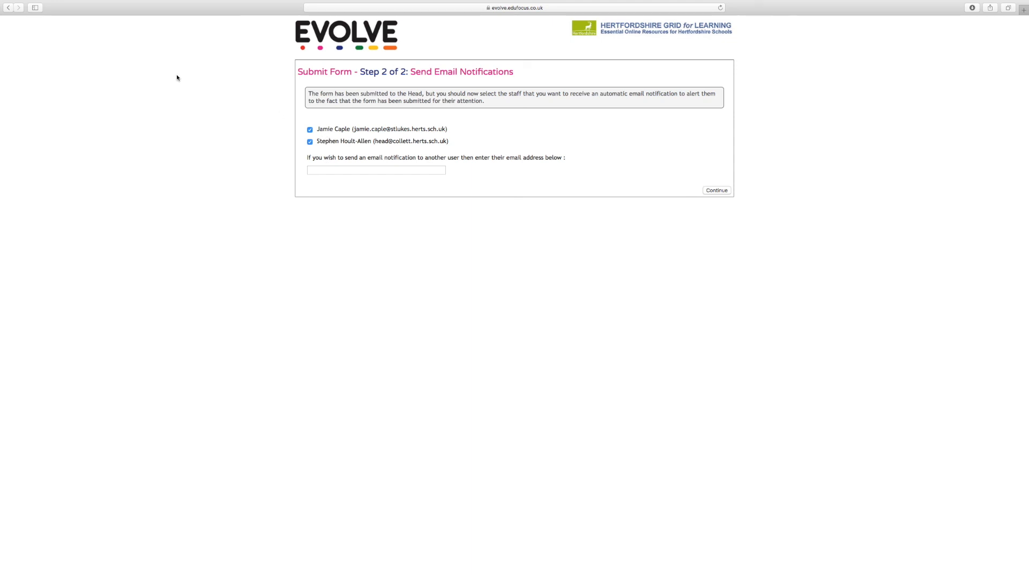
{"action": "left_click", "coordinate": [8, 7]}
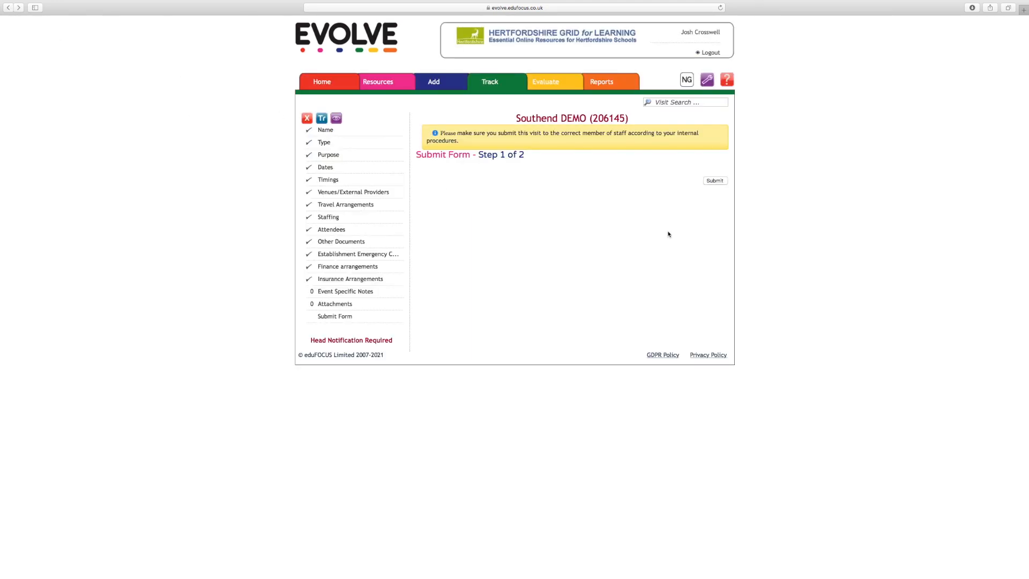